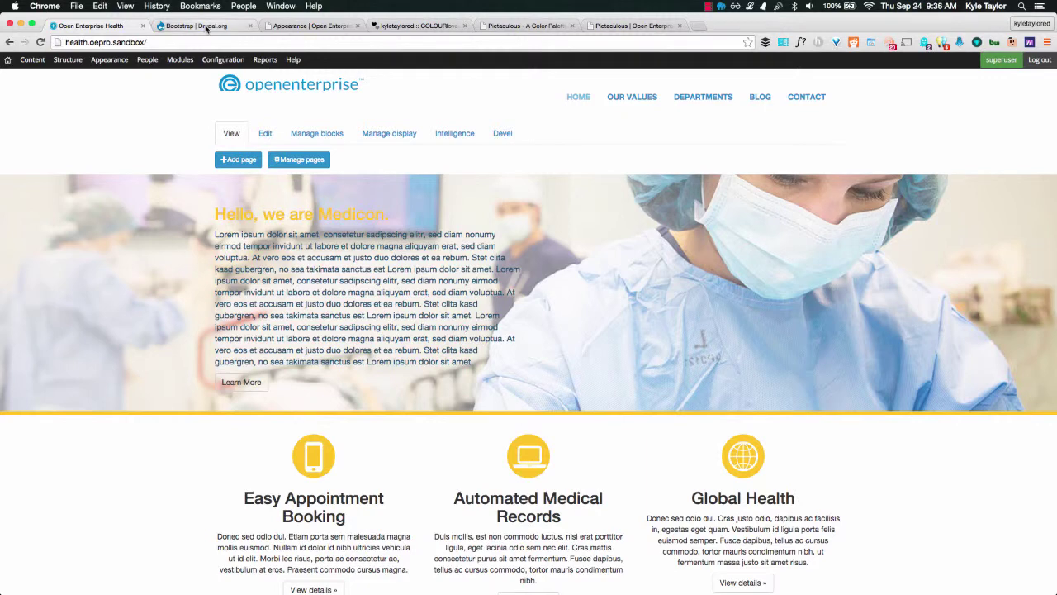
Step: Look over the Drupal Bootstrap project page and the Enterprise Health theme's appearance settings
left_click(198, 26)
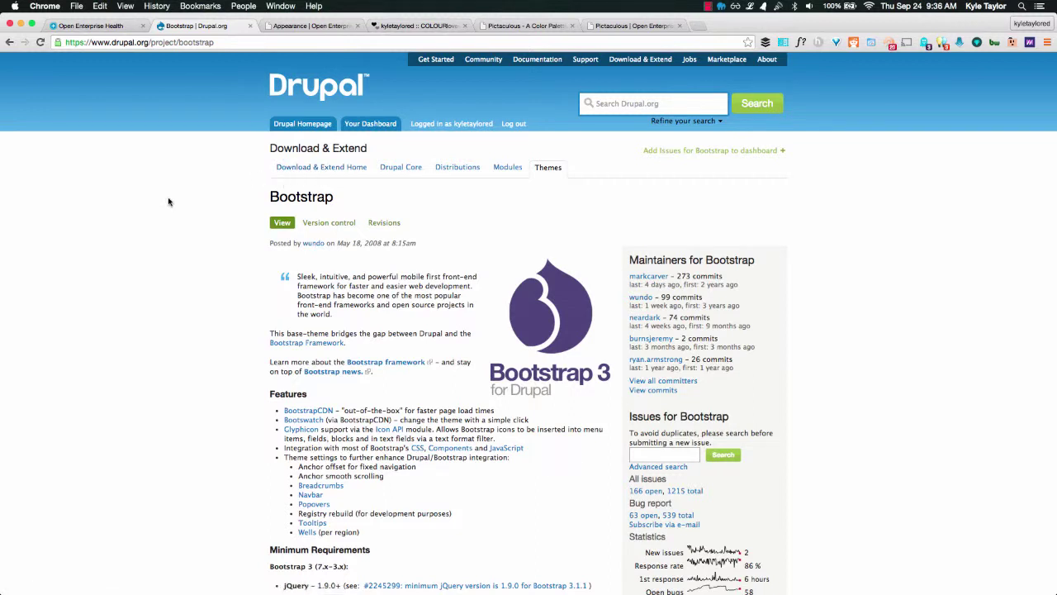
left_click(312, 28)
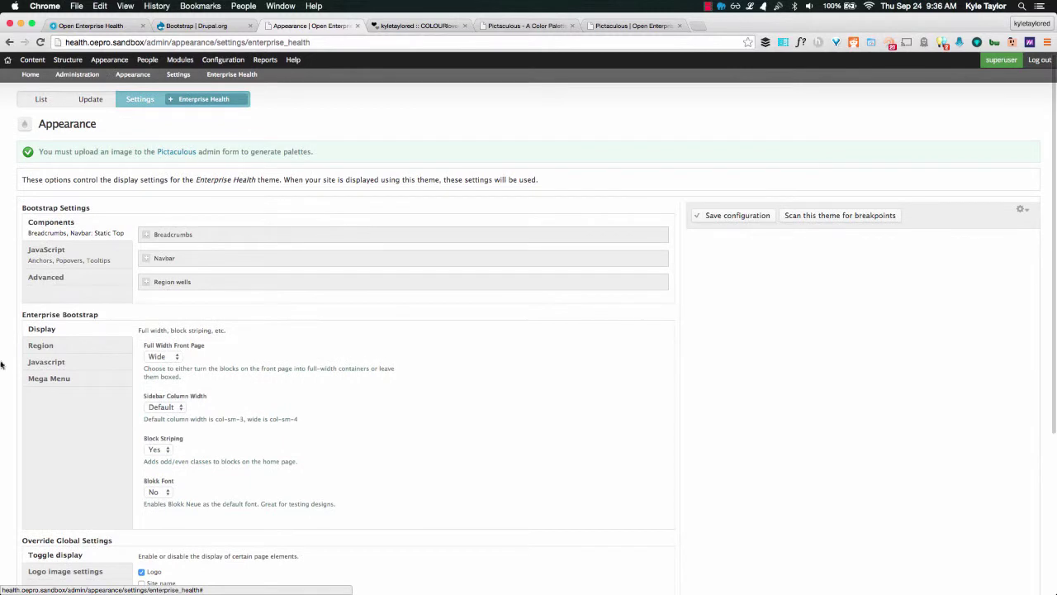
scroll(96, 304, "down", 2)
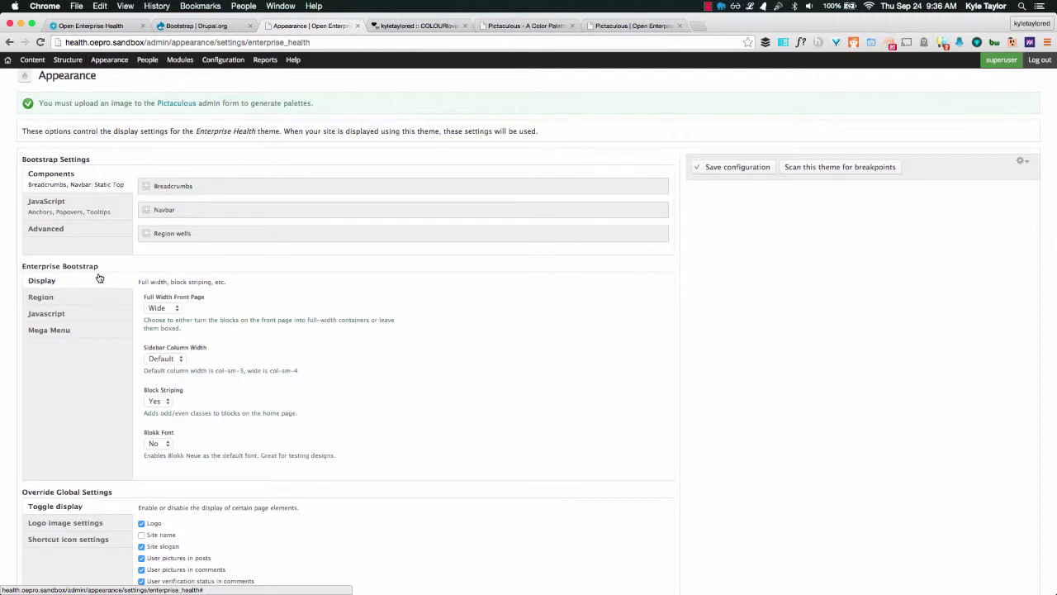
Step: Set the title placement to Inside content area in the Enterprise Bootstrap region settings
left_click(99, 303)
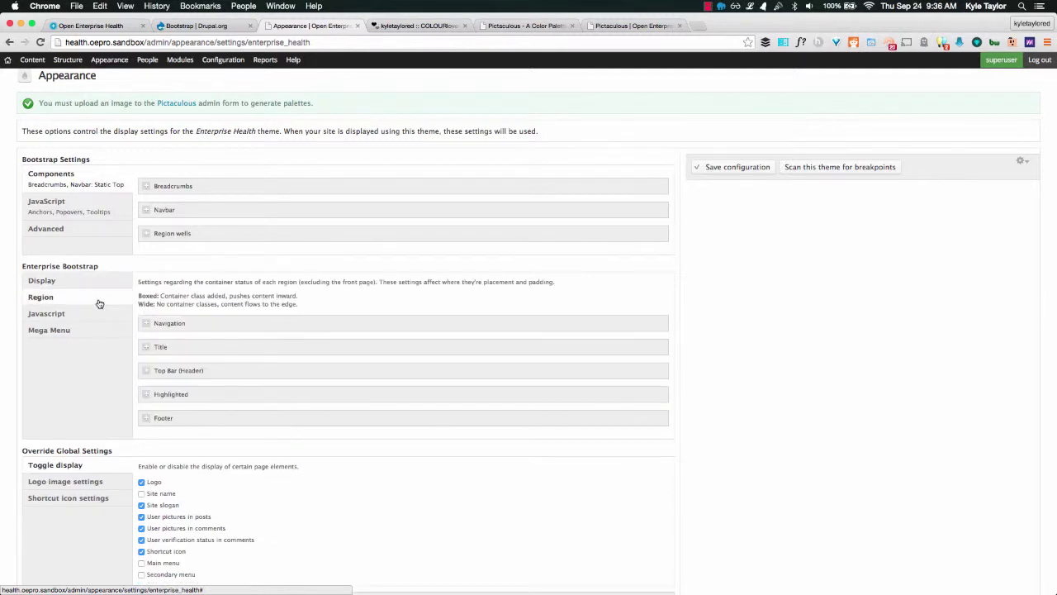
left_click(186, 348)
left_click(183, 372)
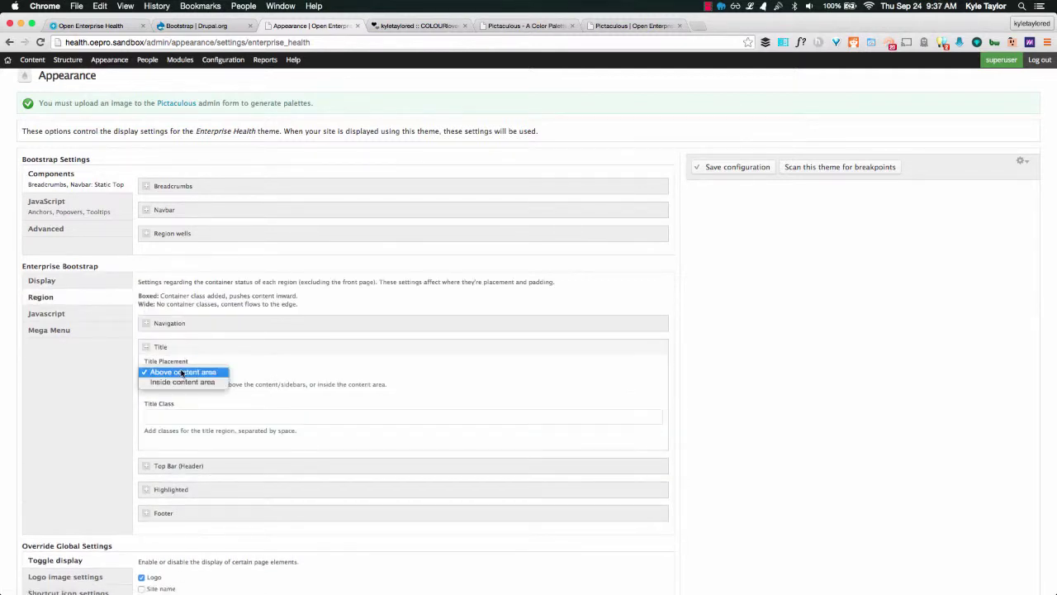
left_click(182, 382)
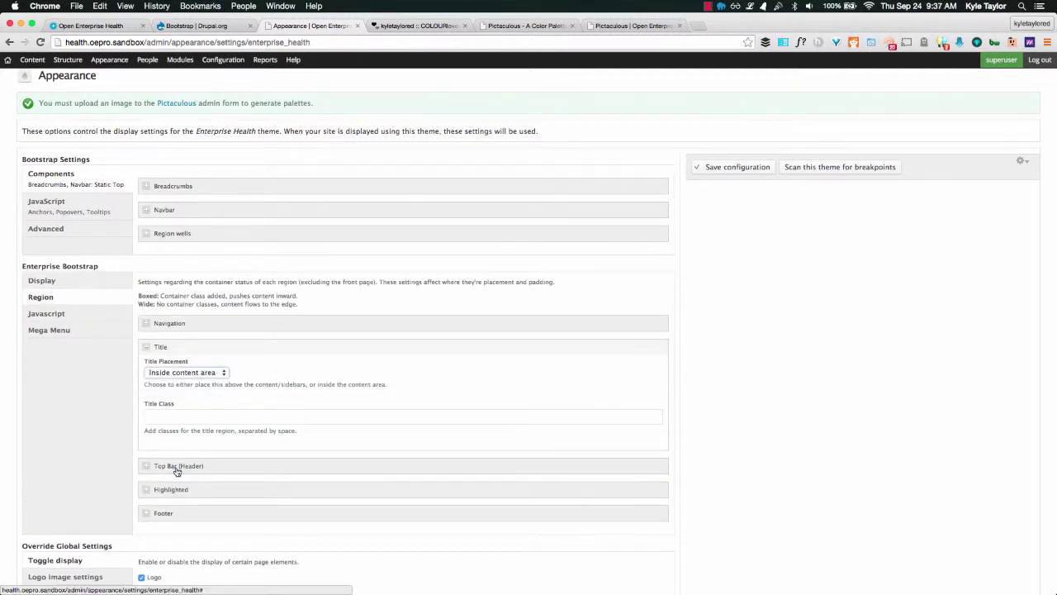
Step: Review the Bootstrap plugins in the theme's Javascript settings and the Mega Menu options
left_click(64, 318)
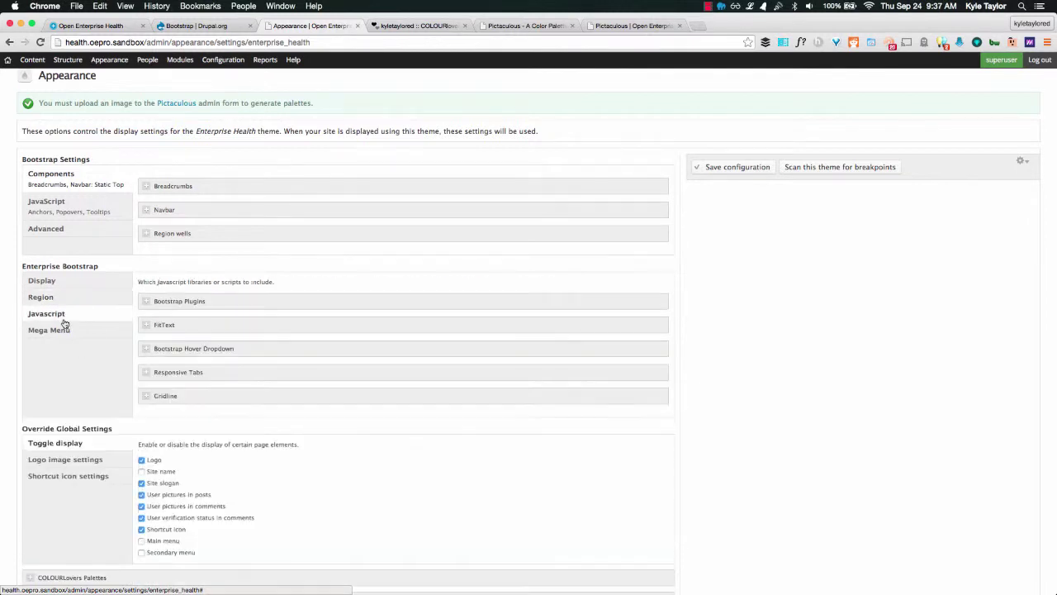
left_click(142, 302)
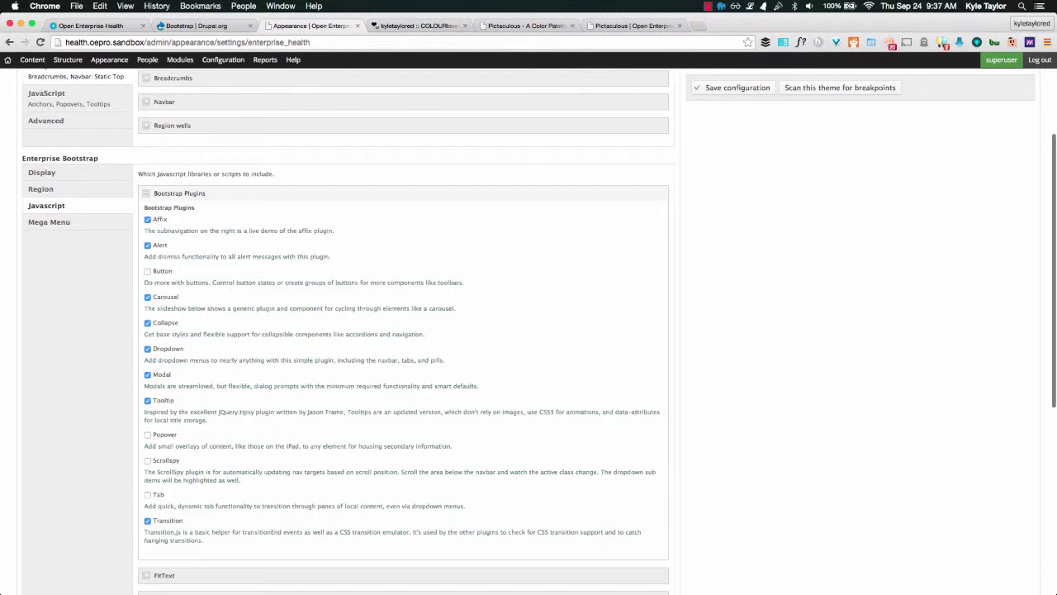
left_click(77, 224)
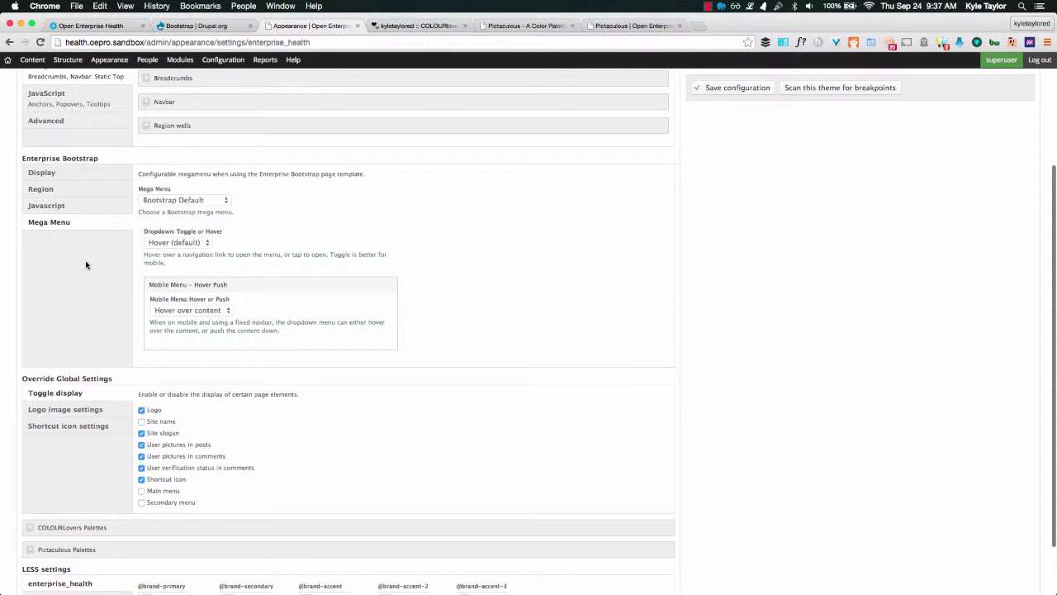
scroll(86, 264, "down", 3)
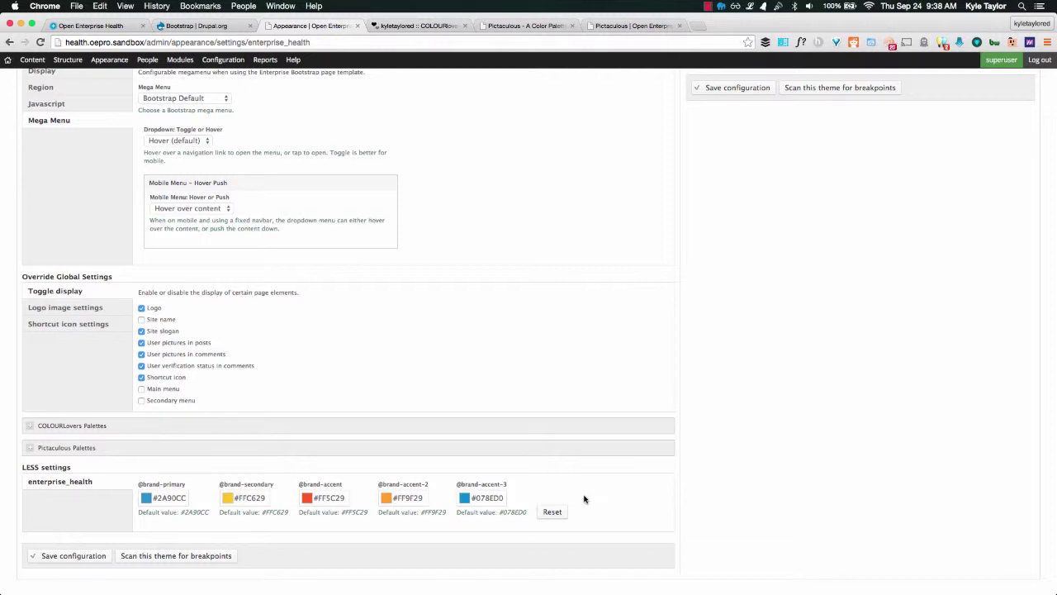
left_click(151, 502)
left_click(161, 498)
mouse_move(176, 535)
left_mouse_down()
mouse_move(173, 544)
mouse_move(193, 529)
left_mouse_up()
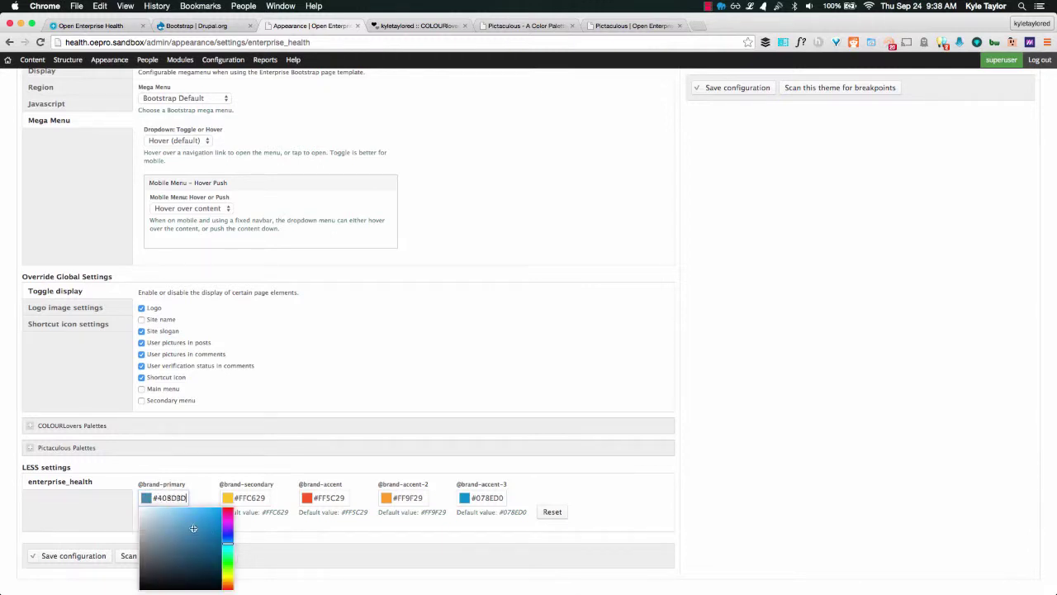
left_click(212, 486)
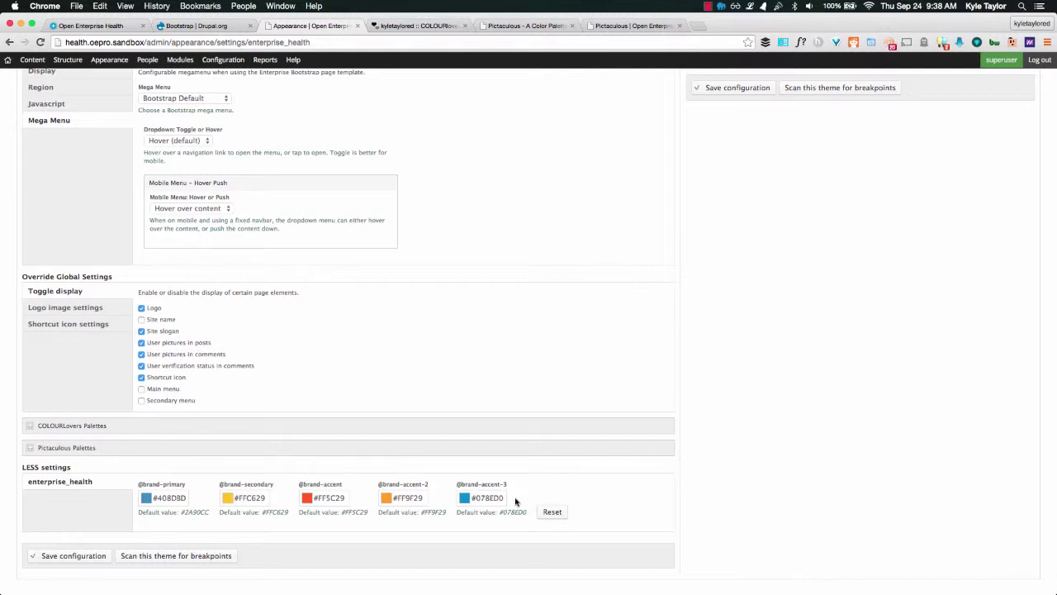
left_click(552, 511)
Step: Examine how the brand colours are used across the site's home page, from the hero banner to the footer
left_click(91, 25)
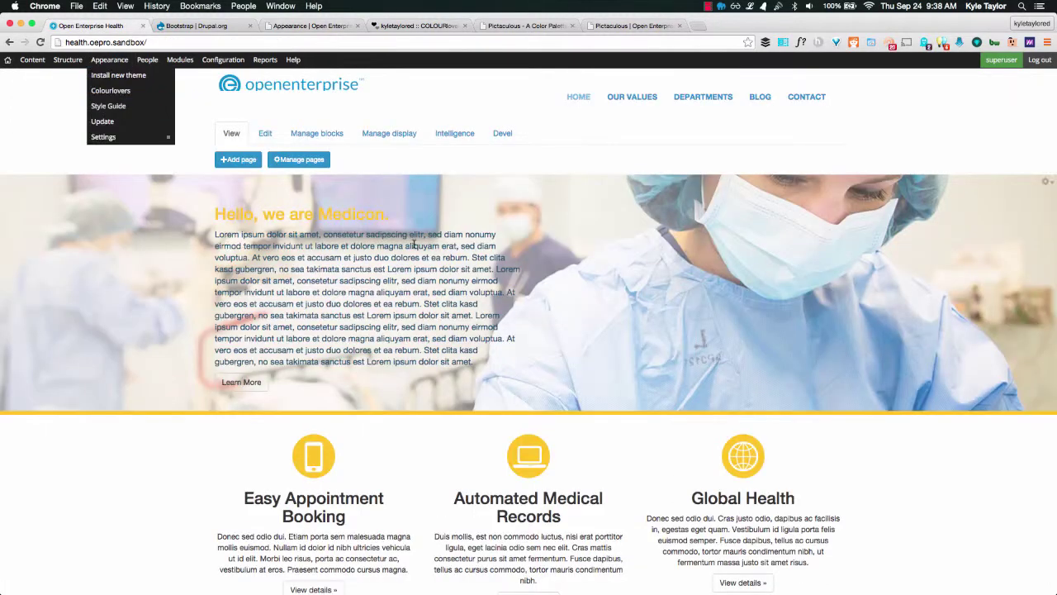
scroll(218, 356, "down", 3)
scroll(207, 353, "up", 3)
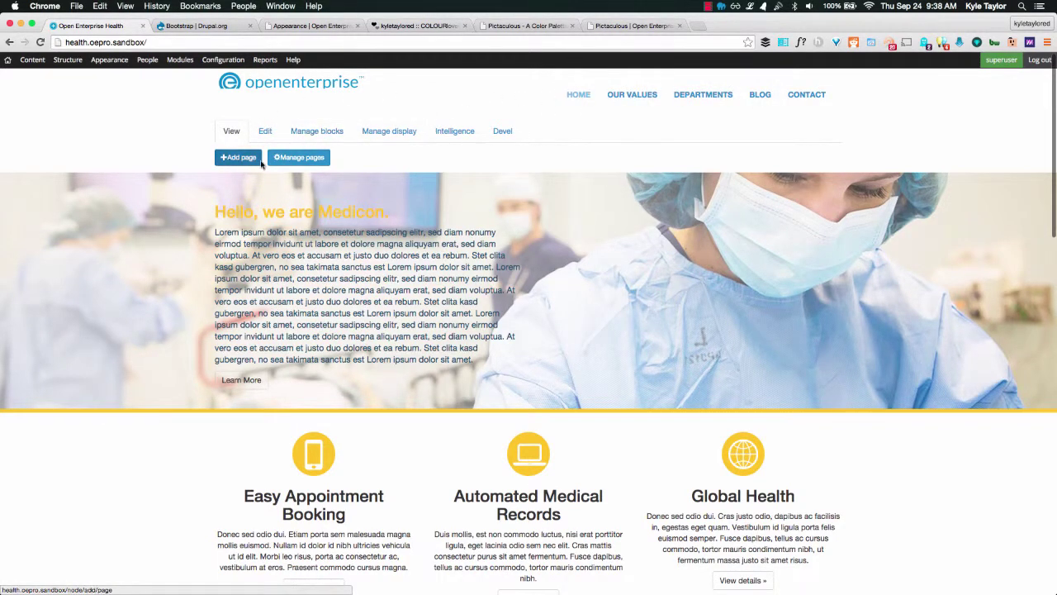
scroll(169, 408, "down", 5)
scroll(157, 397, "down", 2)
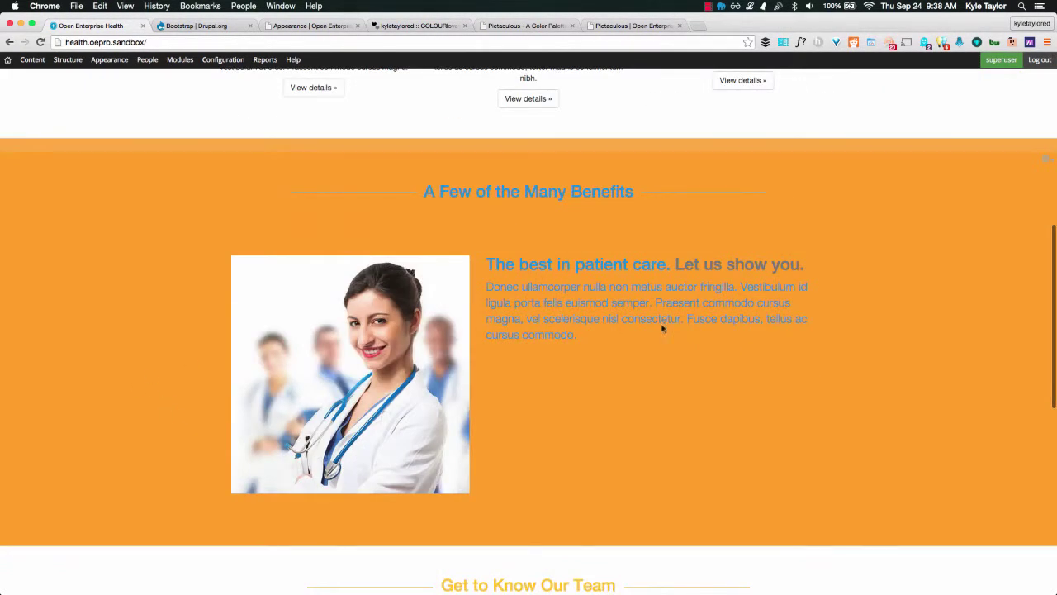
scroll(591, 401, "down", 2)
scroll(591, 405, "down", 5)
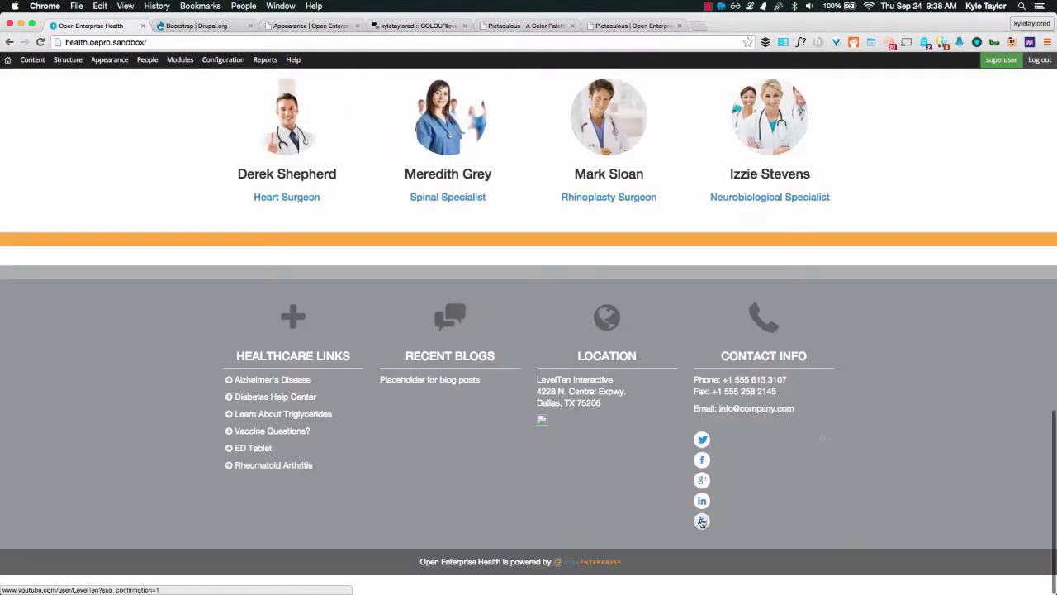
scroll(536, 460, "up", 3)
scroll(537, 460, "up", 10)
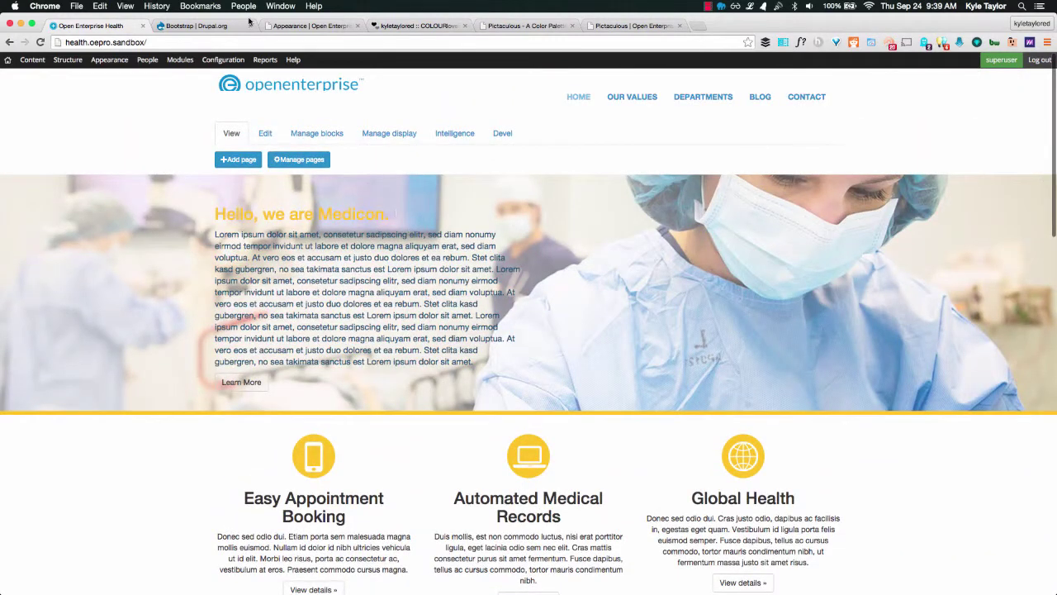
Step: Examine the saved top palettes on the COLOURlovers profile page
left_click(294, 26)
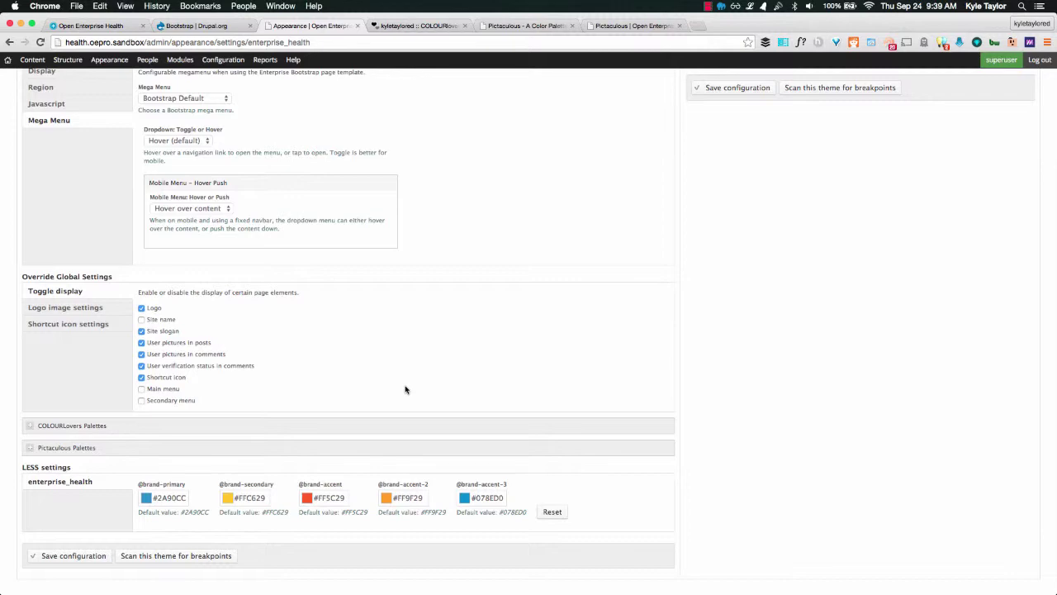
left_click(421, 25)
scroll(228, 231, "up", 5)
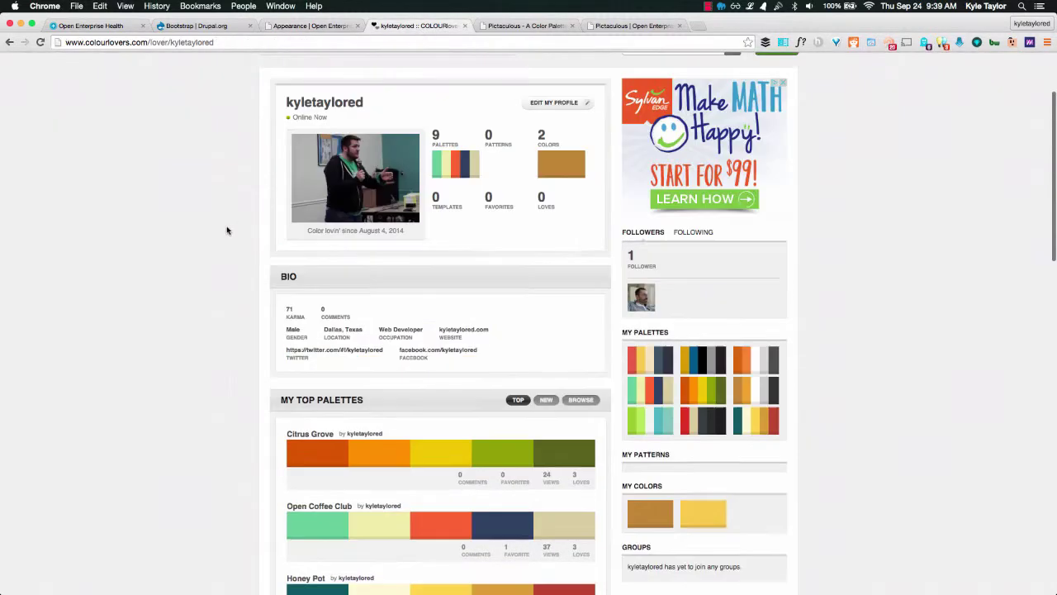
scroll(228, 231, "up", 1)
scroll(223, 232, "down", 1)
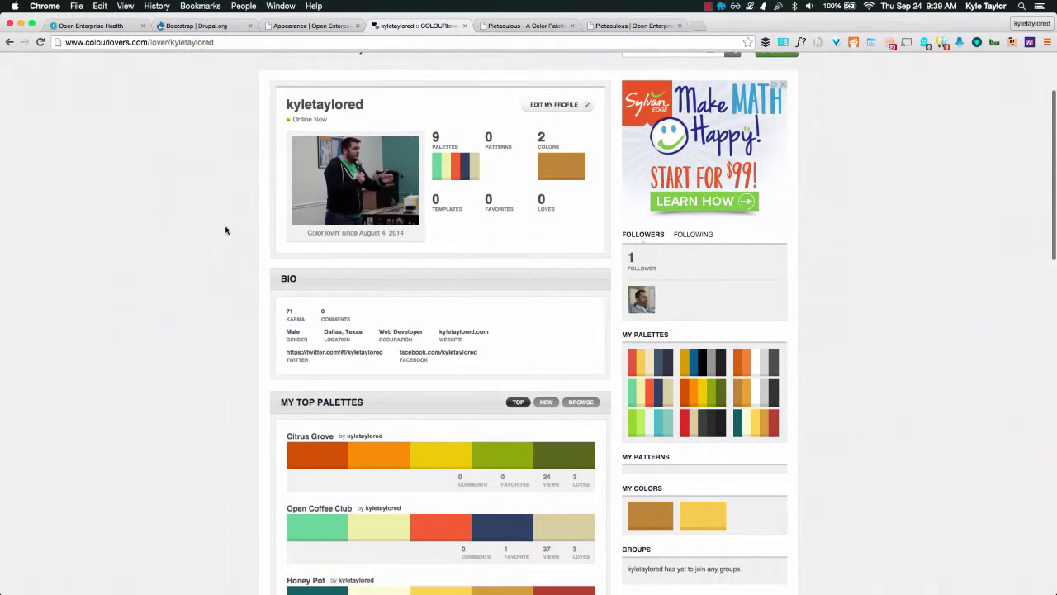
scroll(223, 233, "up", 3)
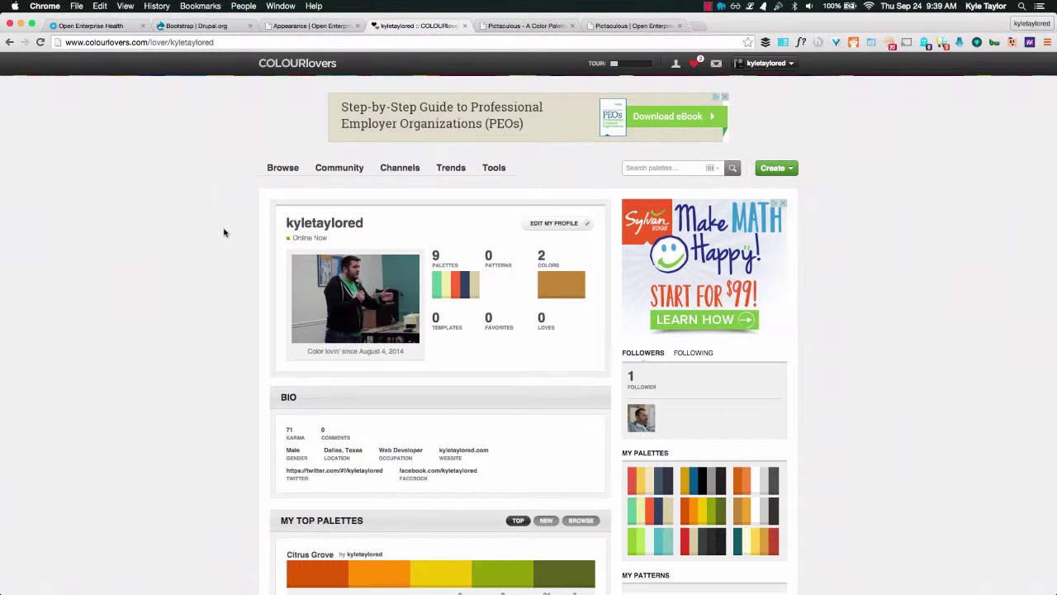
scroll(179, 250, "down", 5)
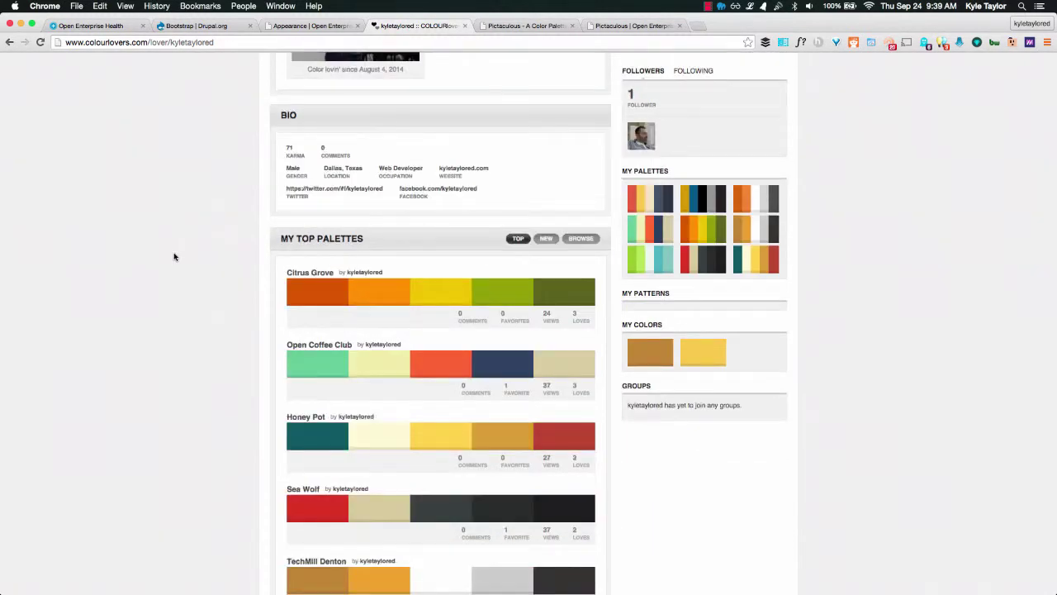
scroll(173, 256, "down", 2)
scroll(173, 256, "down", 1)
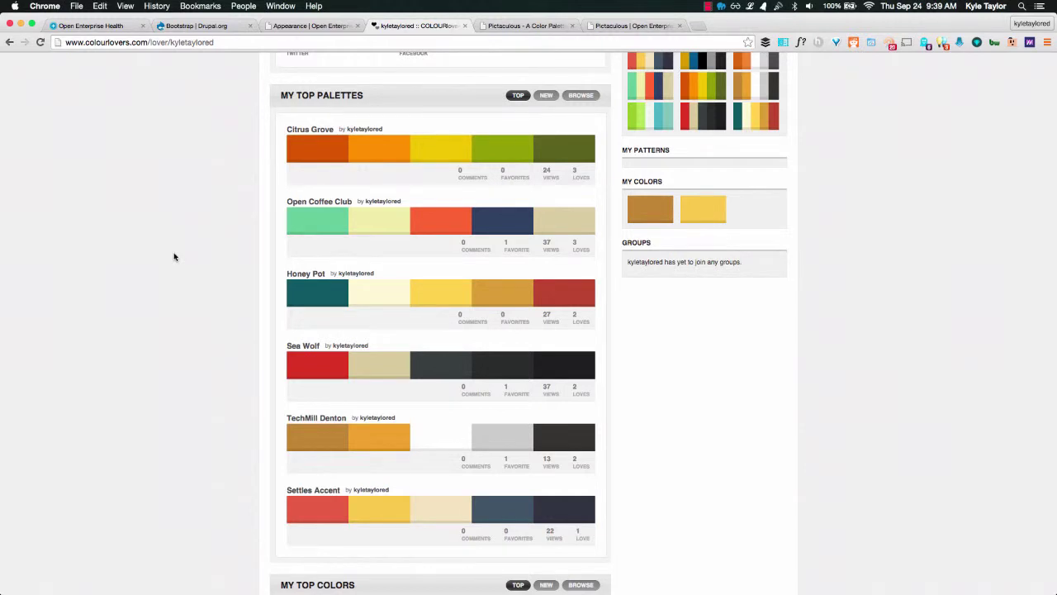
scroll(173, 257, "up", 3)
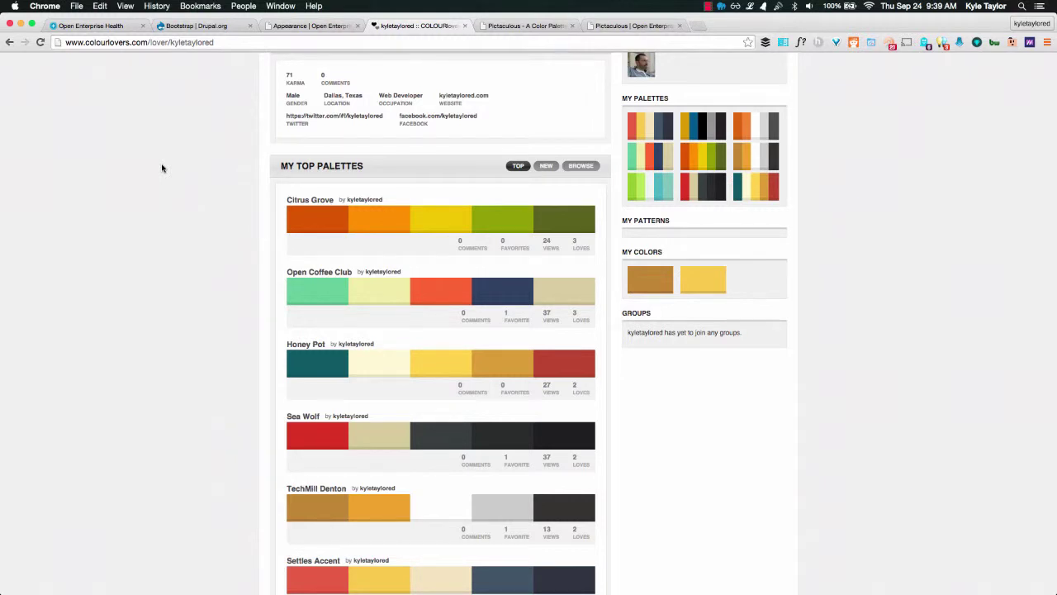
scroll(162, 168, "up", 1)
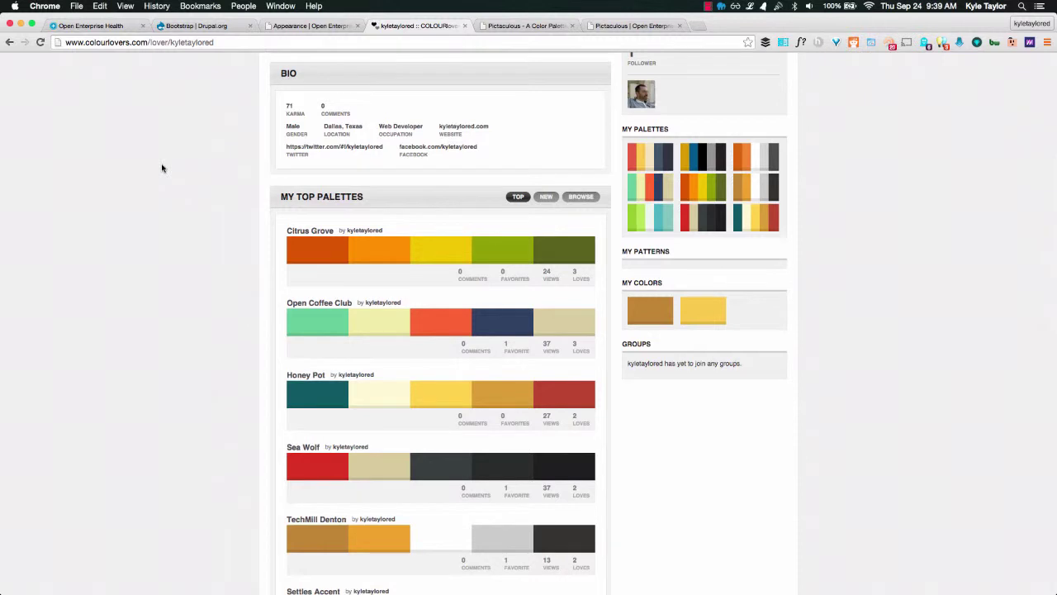
Step: Expand COLOURLovers Palettes in the Enterprise Health theme settings and set the palette mode to Custom: Keywords
left_click(342, 27)
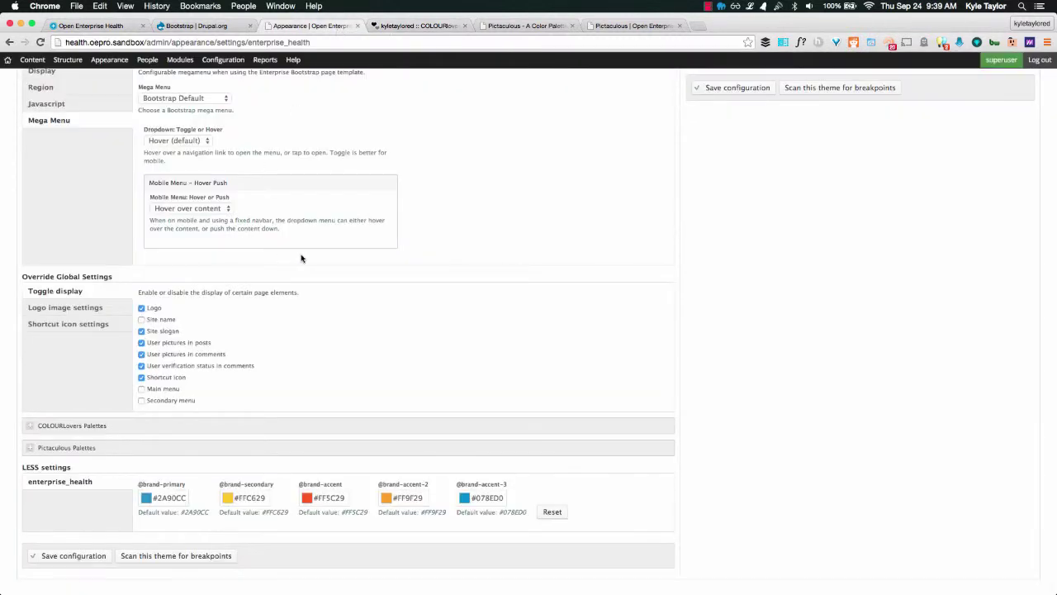
left_click(94, 426)
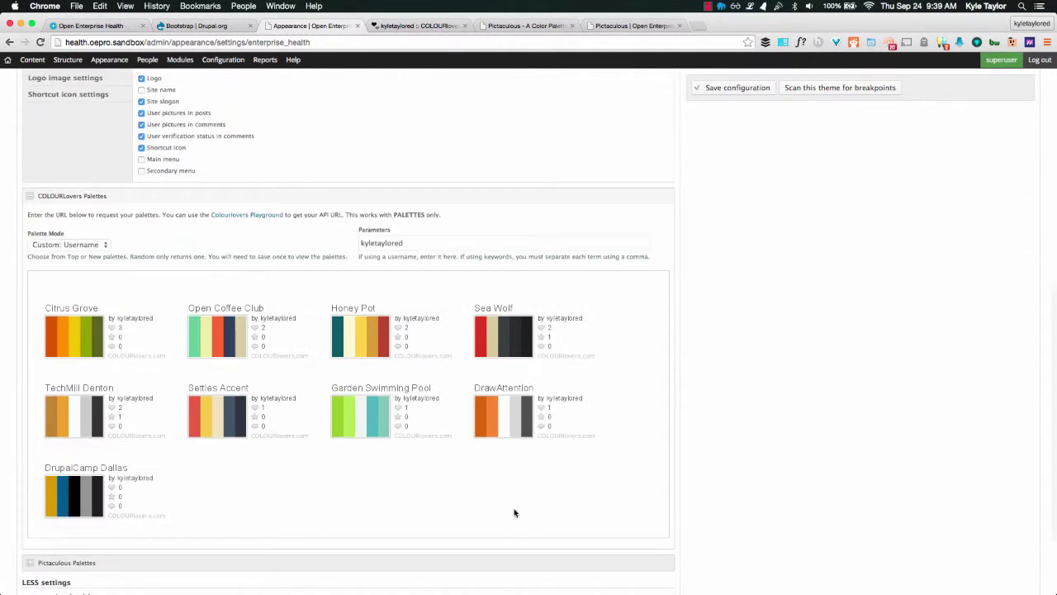
left_click(94, 245)
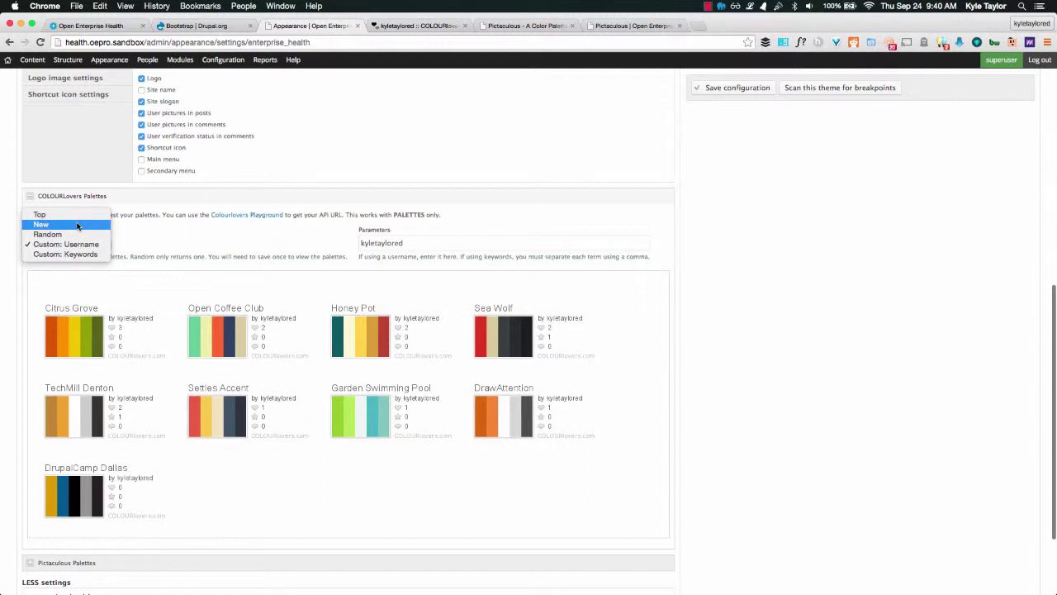
left_click(251, 246)
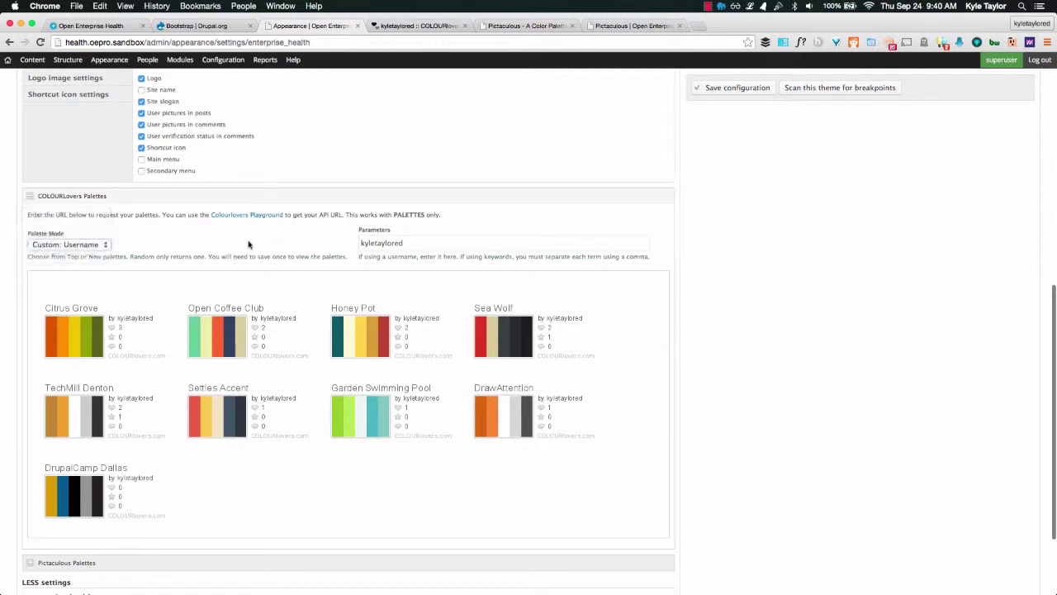
left_click(106, 244)
left_click(66, 256)
Step: Replace the COLOURLovers palette parameters with the keyword "pumpkin" and save the theme configuration
left_click(429, 242)
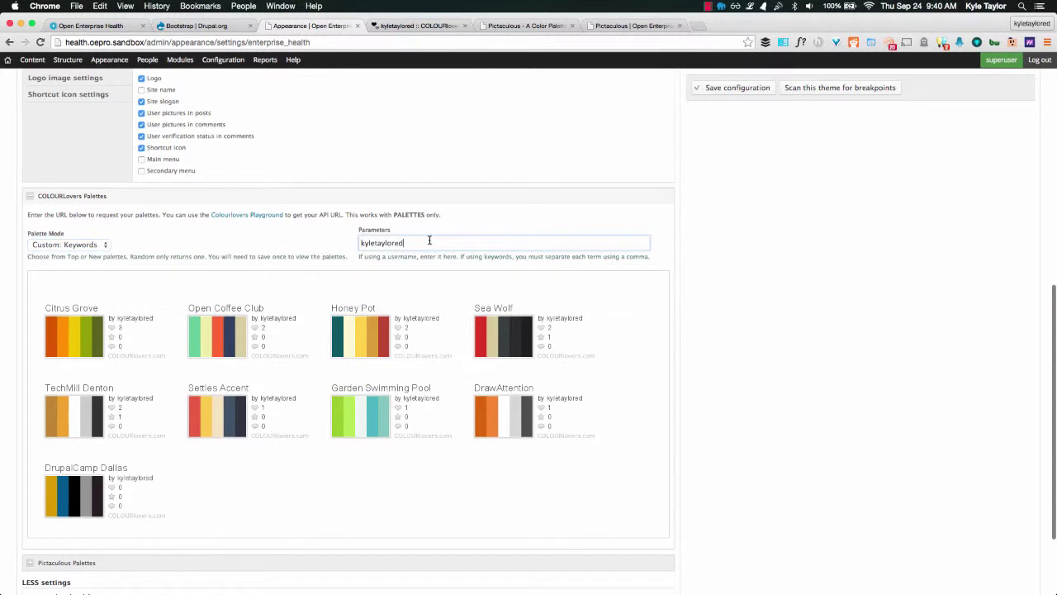
double_click(429, 241)
type("pu")
key("Down")
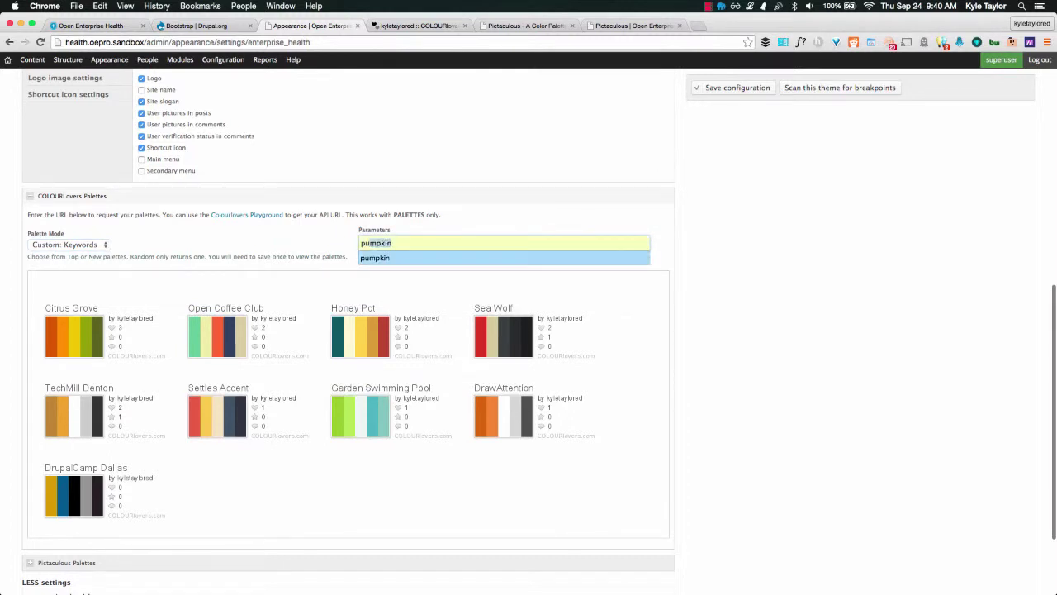
key("Return")
left_click(744, 89)
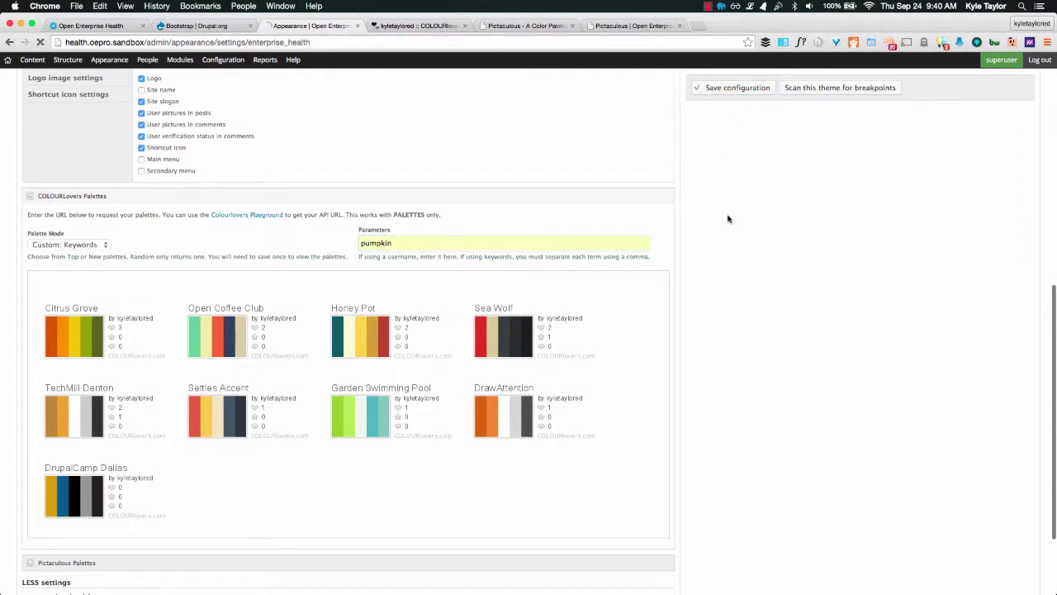
Step: Expand COLOURLovers Palettes in the theme settings to show the pumpkin palettes together with the LESS brand colours
scroll(233, 224, "down", 5)
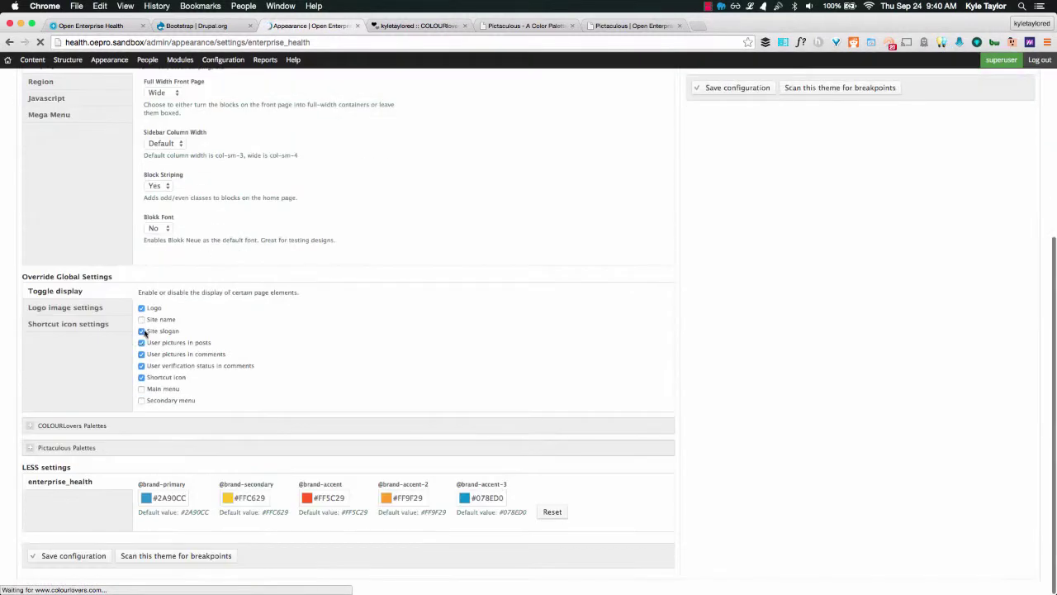
left_click(92, 425)
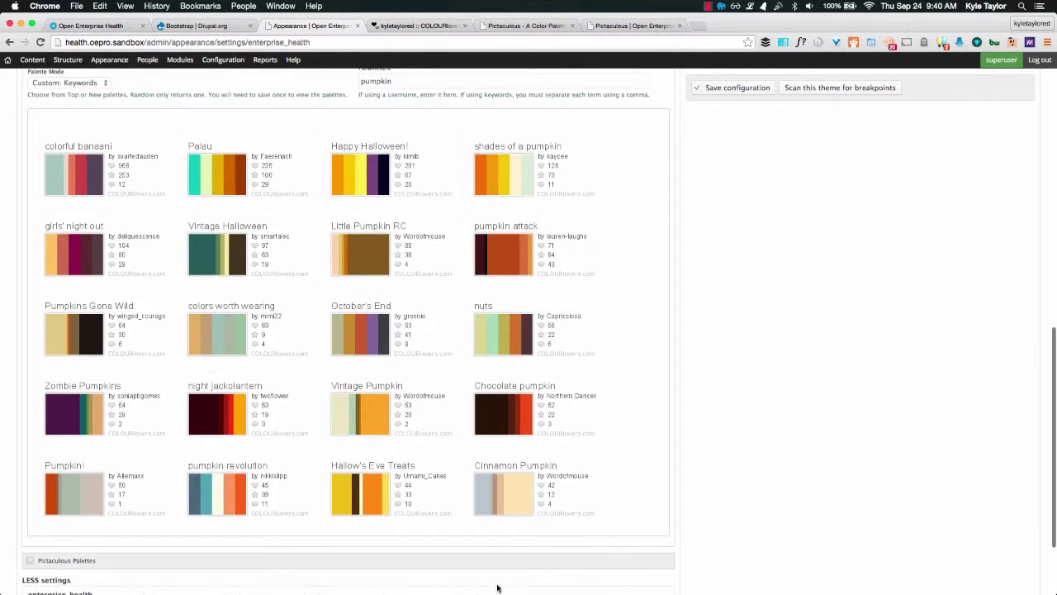
scroll(335, 380, "down", 3)
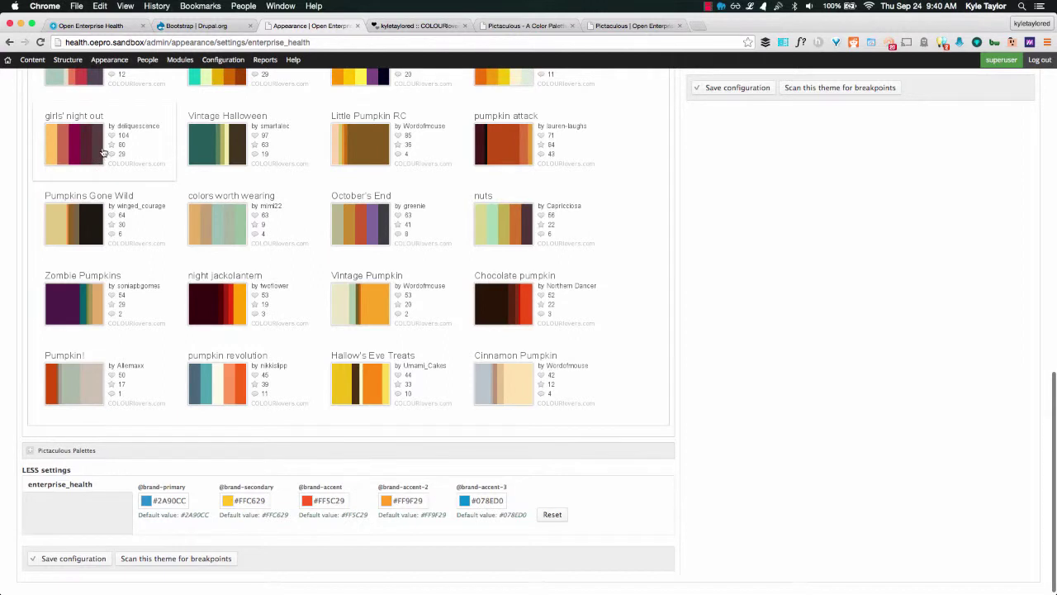
Step: Try several pumpkin palettes on the brand colours, including girls' night out, Little Pumpkin RC, colors worth wearing, Hallow's Eve Treats and shades of a pumpkin
left_click(104, 157)
left_click(211, 145)
left_click(354, 157)
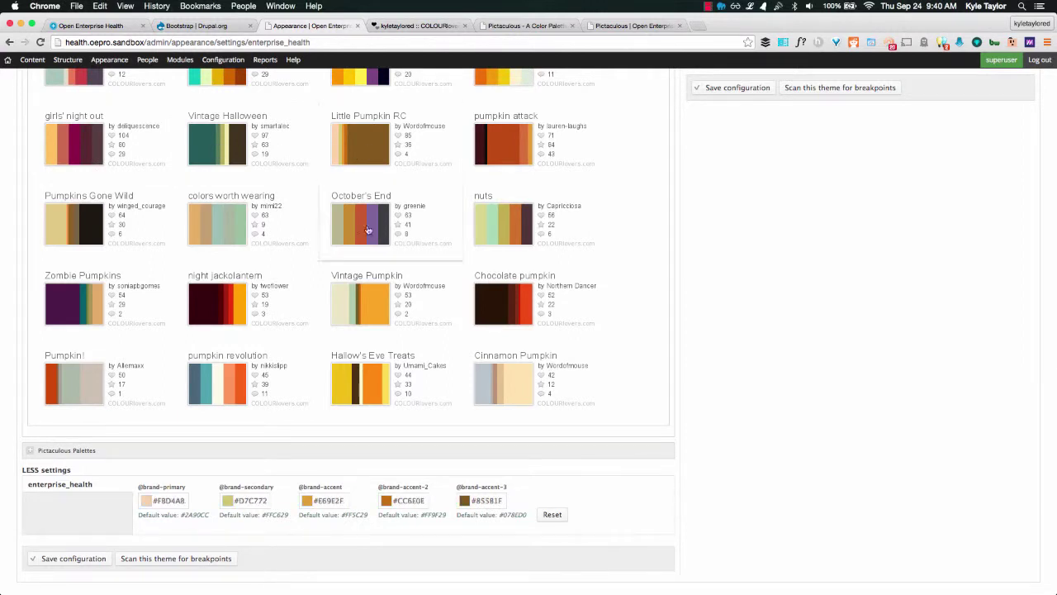
left_click(370, 244)
left_click(200, 226)
left_click(211, 303)
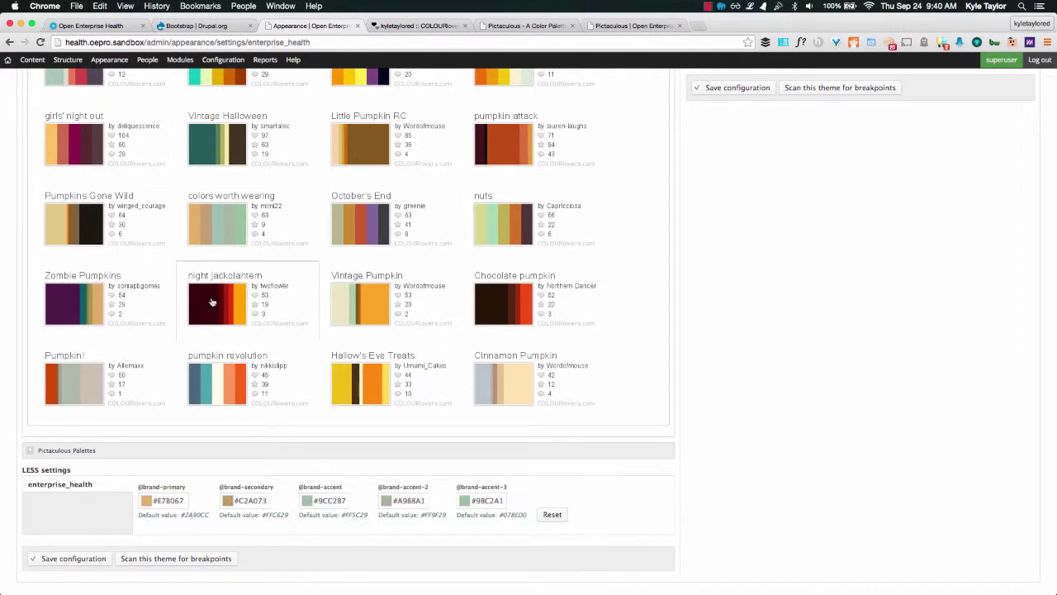
left_click(376, 306)
left_click(356, 383)
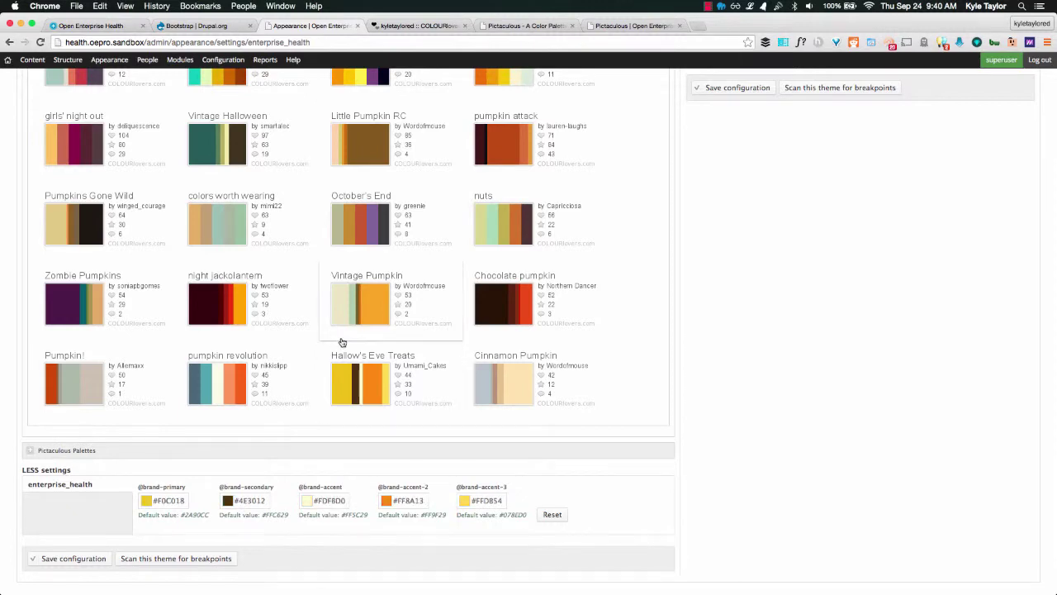
scroll(349, 344, "up", 4)
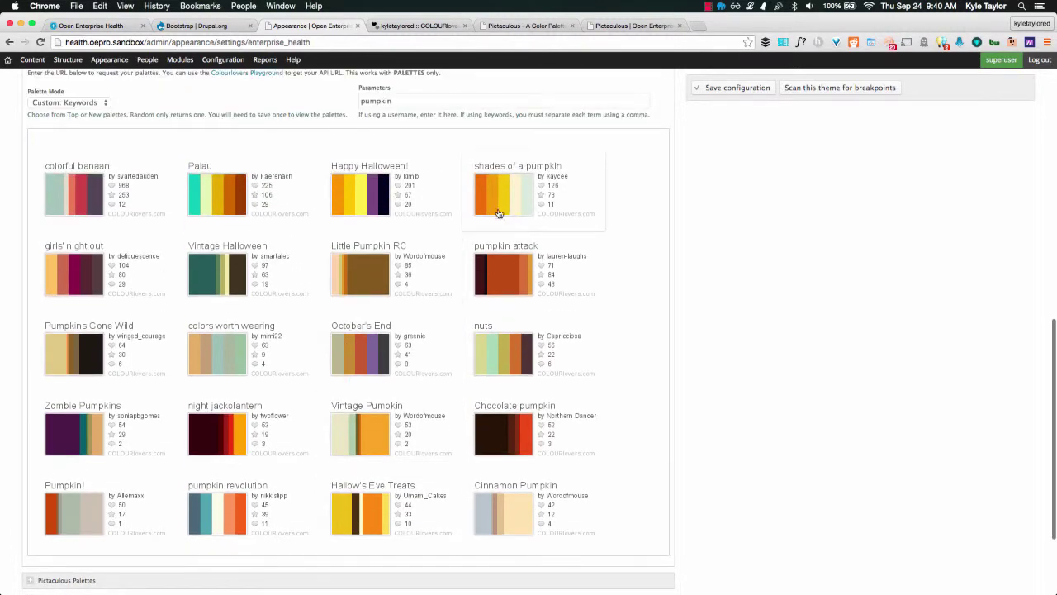
left_click(498, 212)
Step: Apply the Happy Halloween! palette to the brand colours and save the theme configuration
scroll(499, 211, "down", 3)
scroll(499, 210, "up", 1)
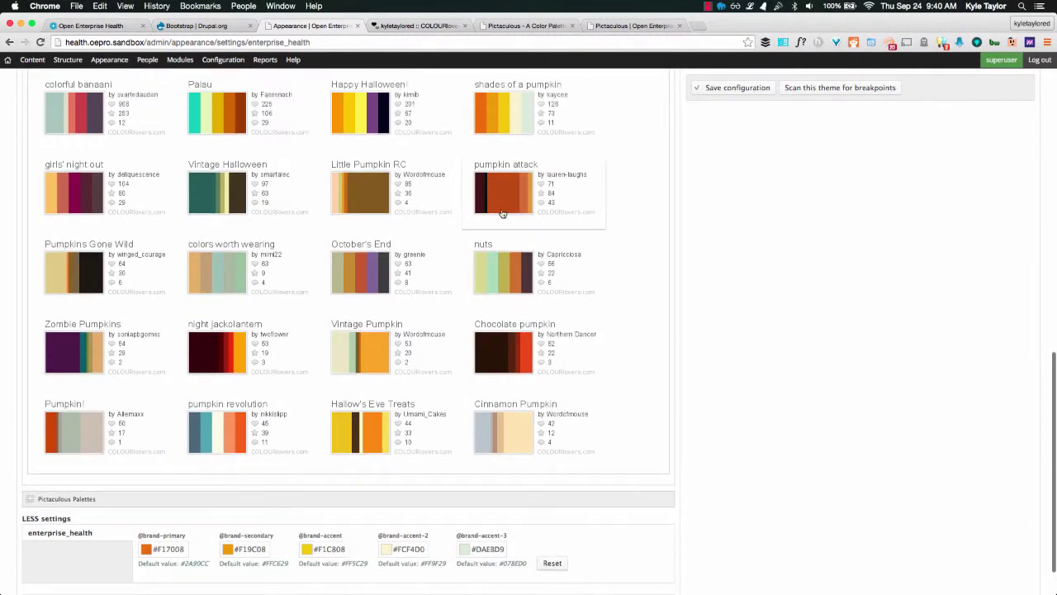
left_click(364, 116)
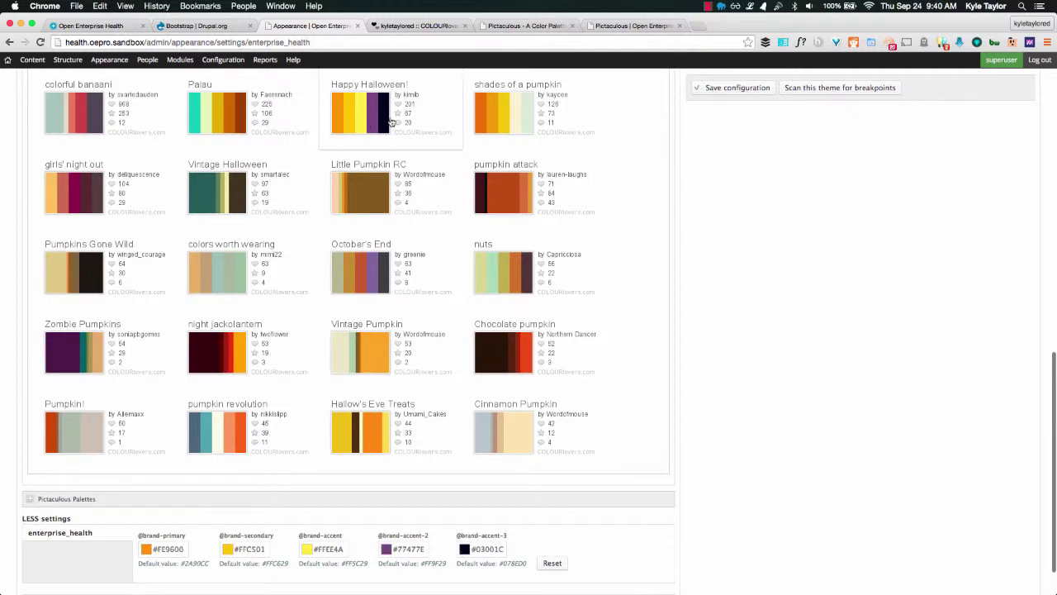
left_click(756, 89)
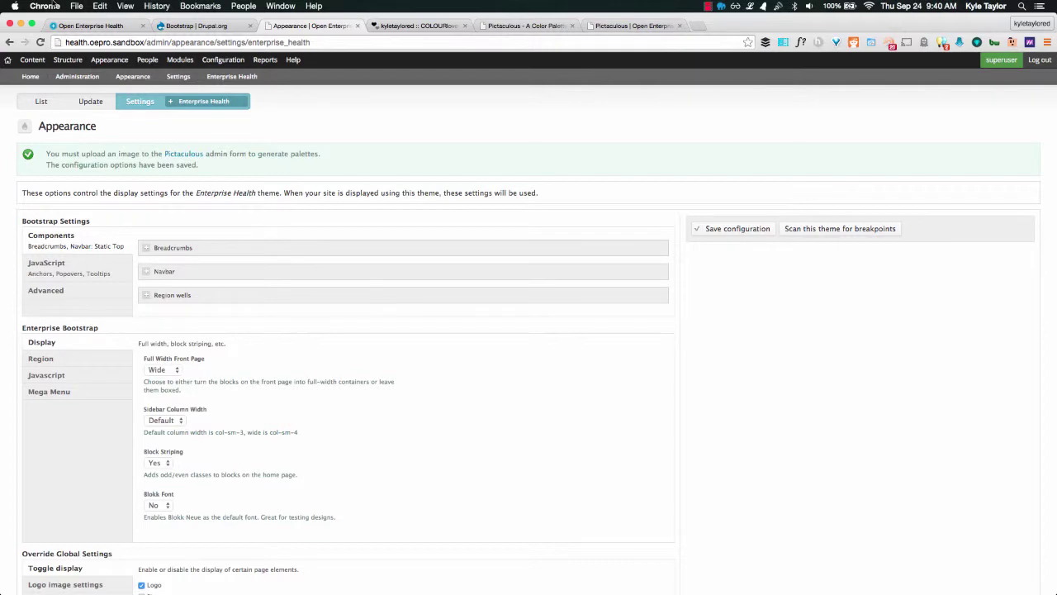
Step: Check the saved brand colours in the LESS settings, then reload the site's home page
scroll(165, 503, "down", 5)
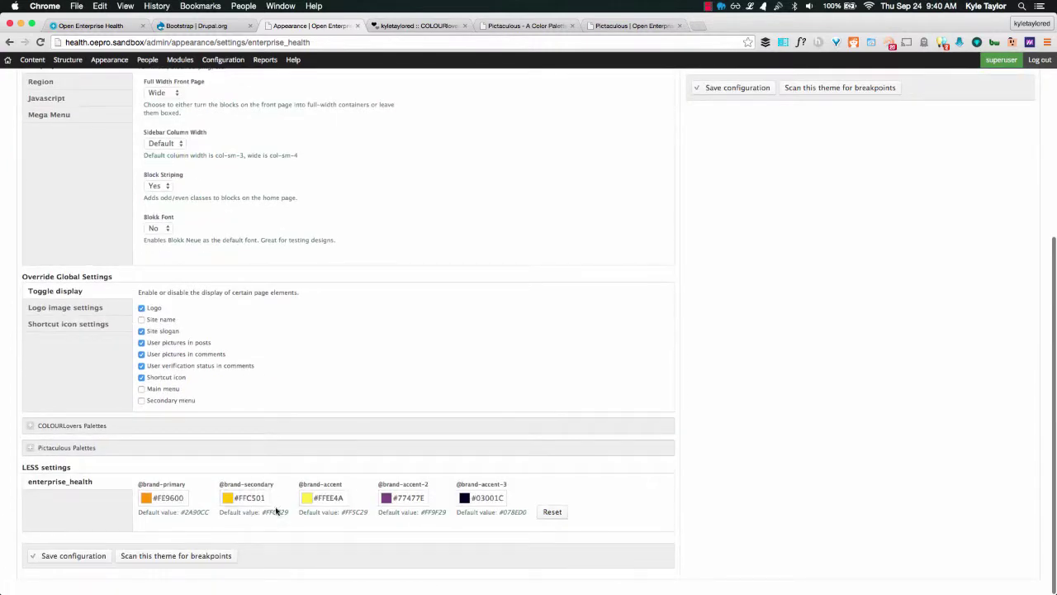
left_click(116, 28)
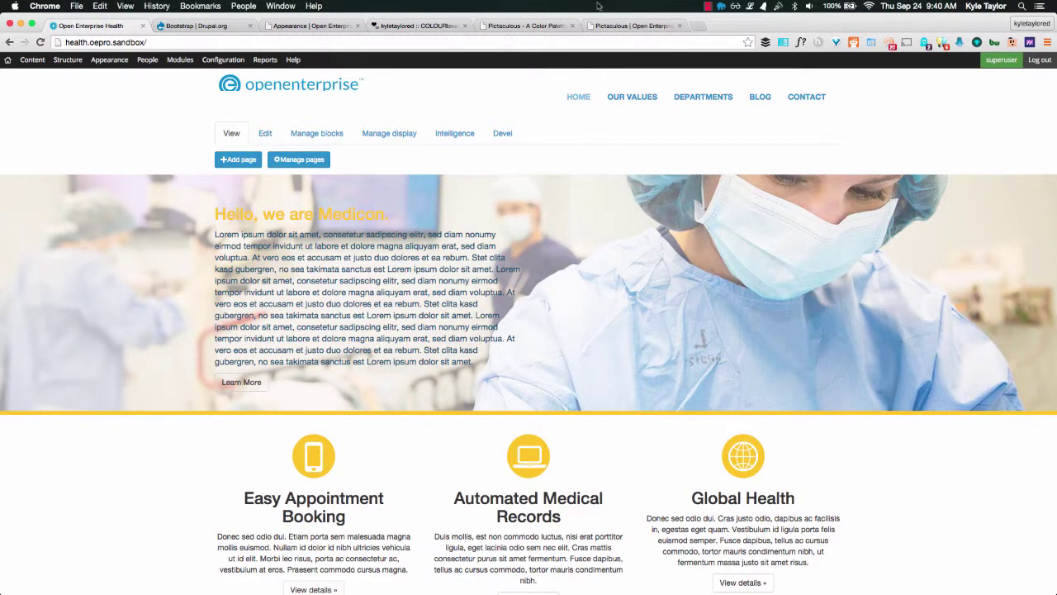
left_click(607, 26)
left_click(333, 28)
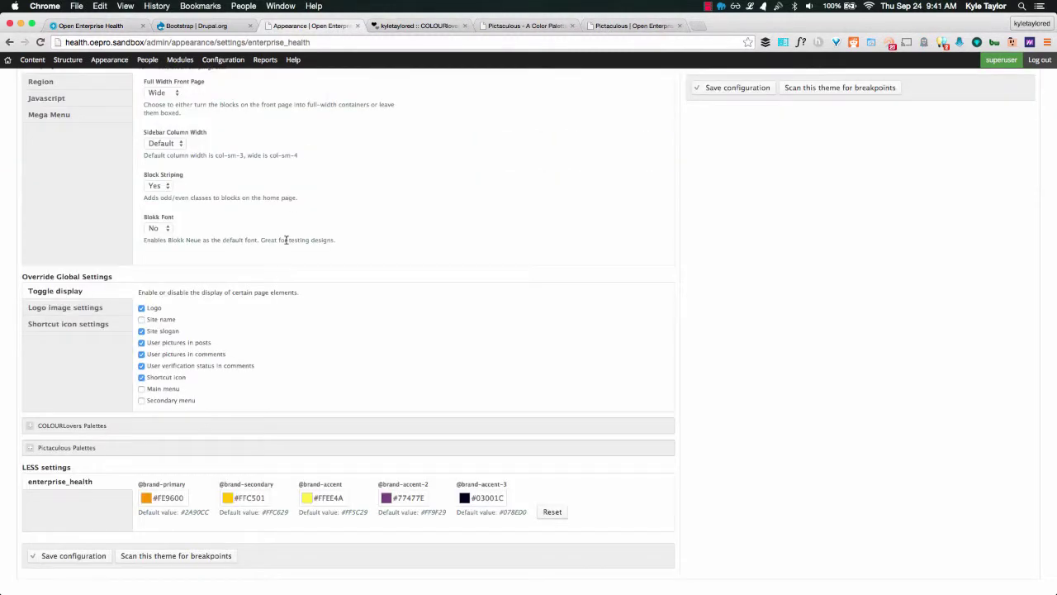
left_click(90, 25)
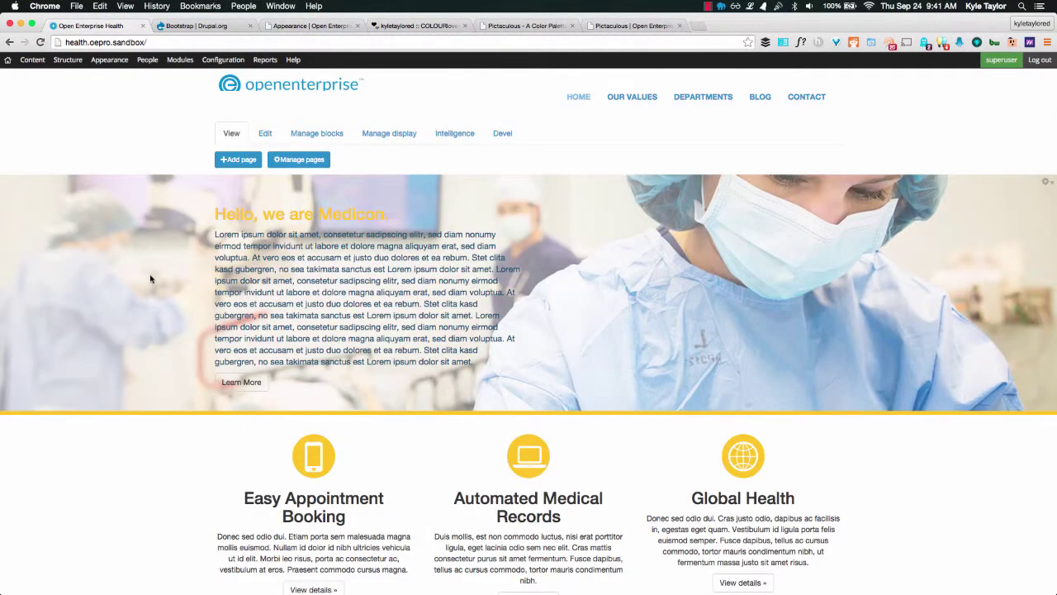
left_click(40, 41)
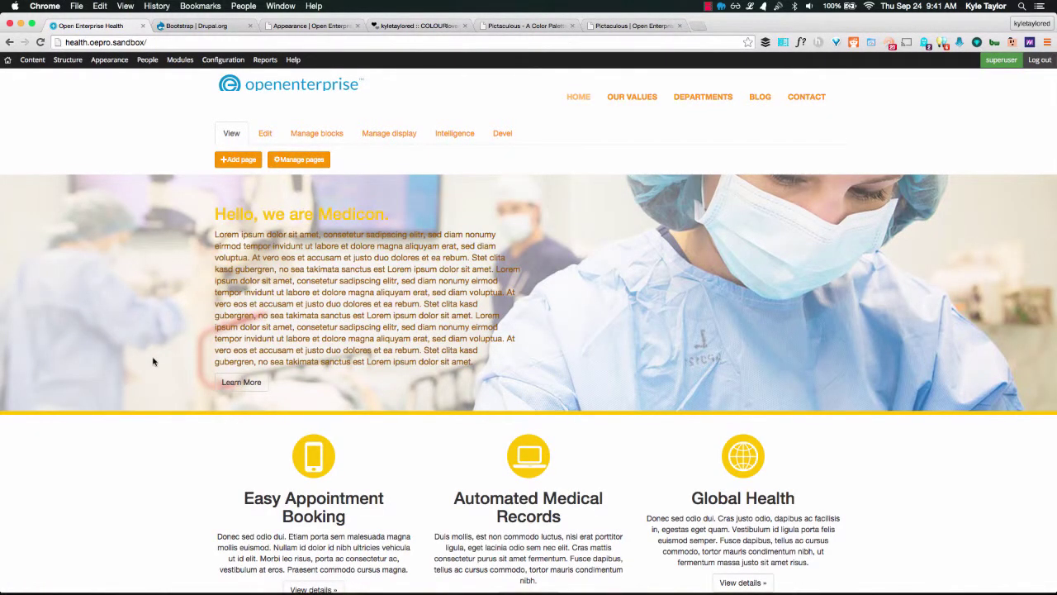
Step: Examine the recoloured home page from the hero banner through the benefits and team sections to the footer
scroll(153, 361, "down", 3)
scroll(146, 365, "down", 5)
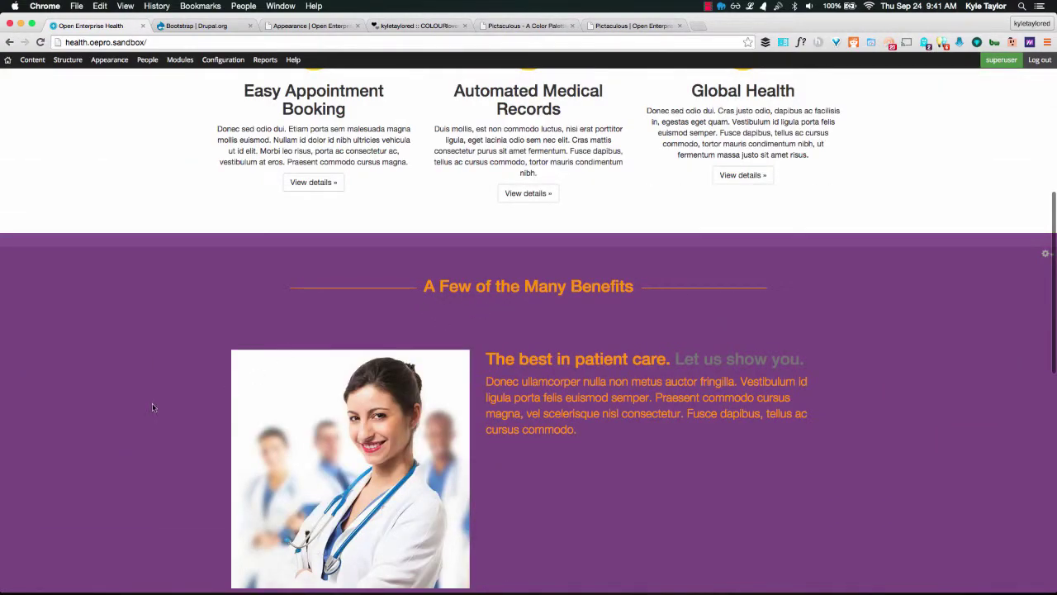
scroll(152, 403, "up", 2)
scroll(212, 308, "down", 5)
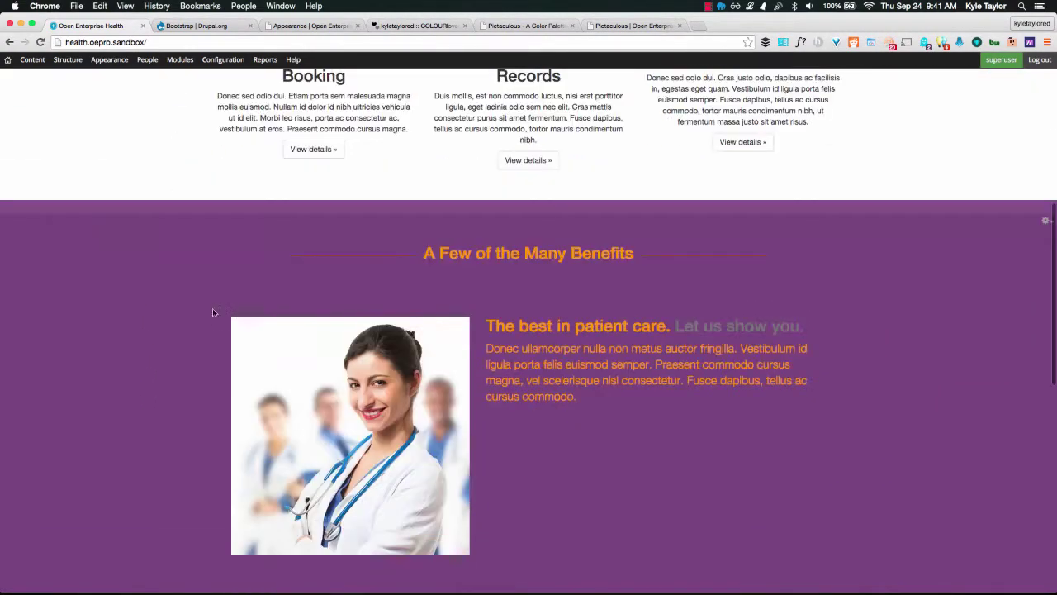
scroll(226, 303, "down", 10)
scroll(228, 302, "up", 10)
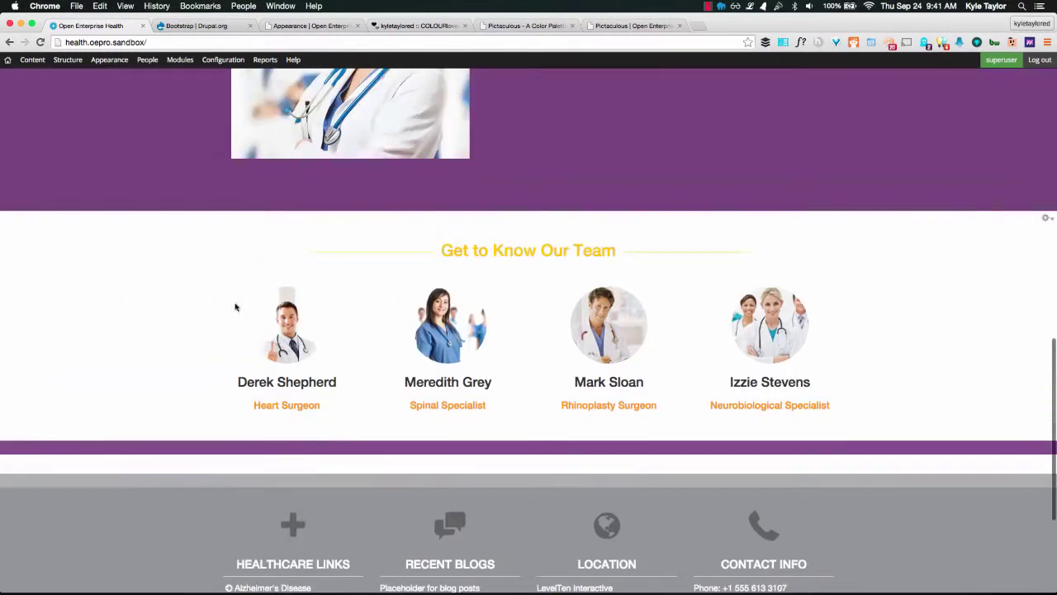
scroll(237, 300, "up", 10)
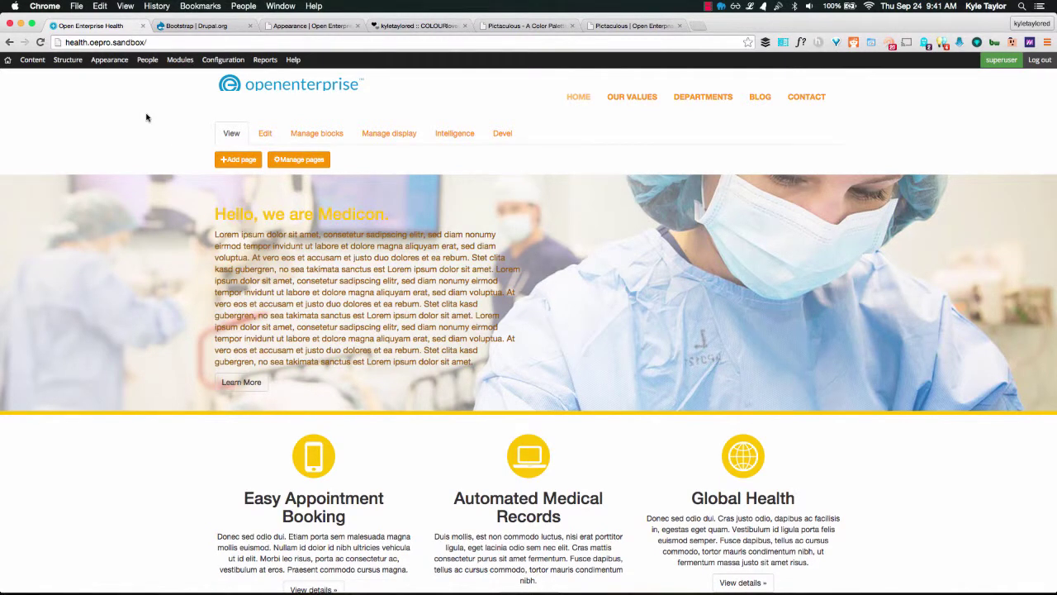
Step: Generate a color palette from SW-Maker-beaker.png on the Pictaculous website
left_click(399, 29)
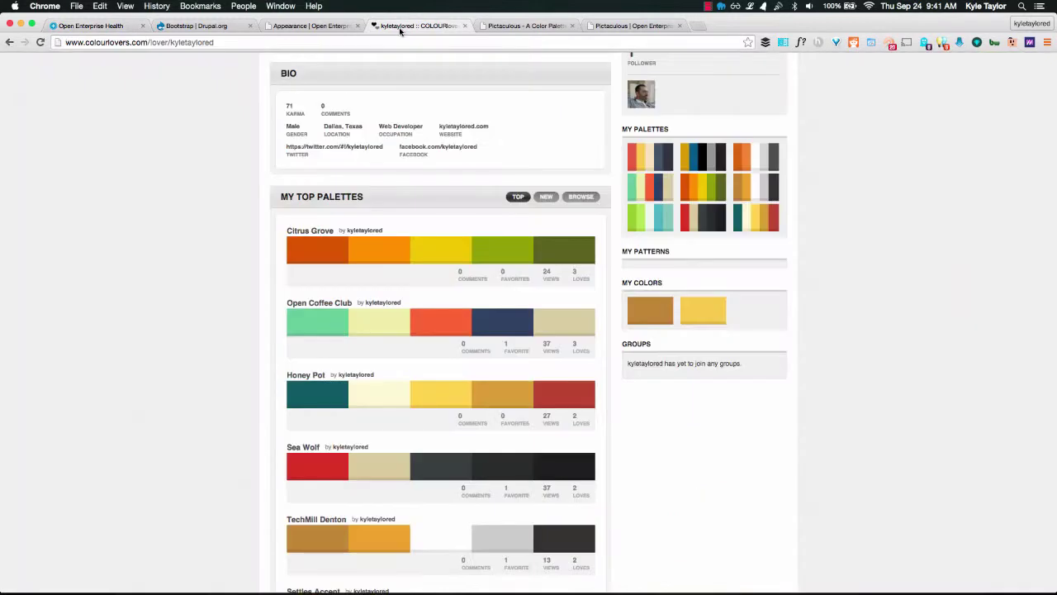
left_click(514, 26)
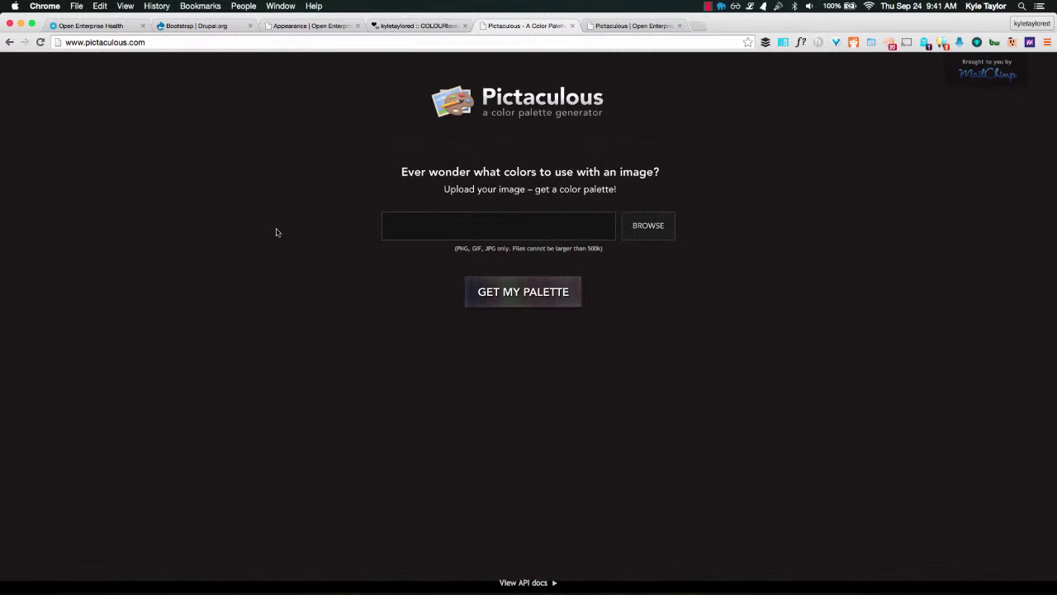
left_click(406, 230)
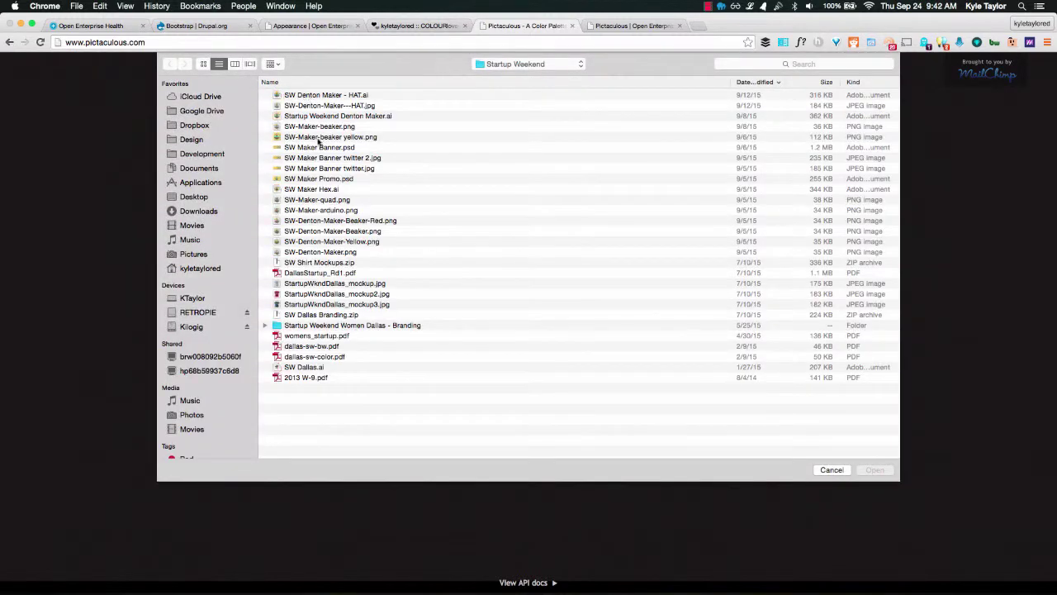
left_click(334, 129)
double_click(333, 128)
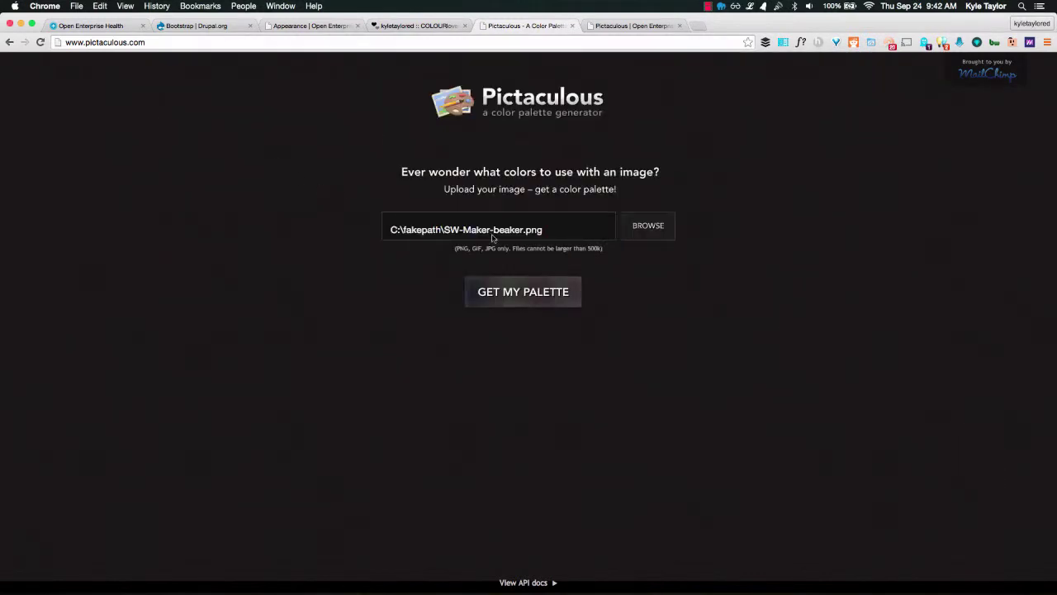
left_click(538, 290)
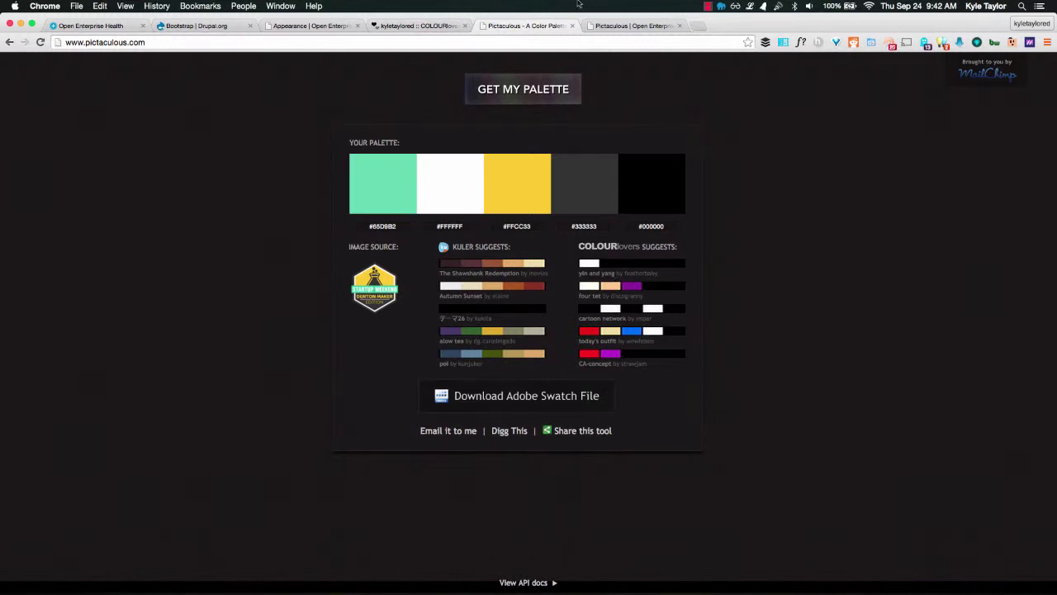
Step: Upload StartupWkndDallas_mockup3.jpg as the image on Drupal's Pictaculous configuration page, save the configuration and review the suggested themes
left_click(629, 26)
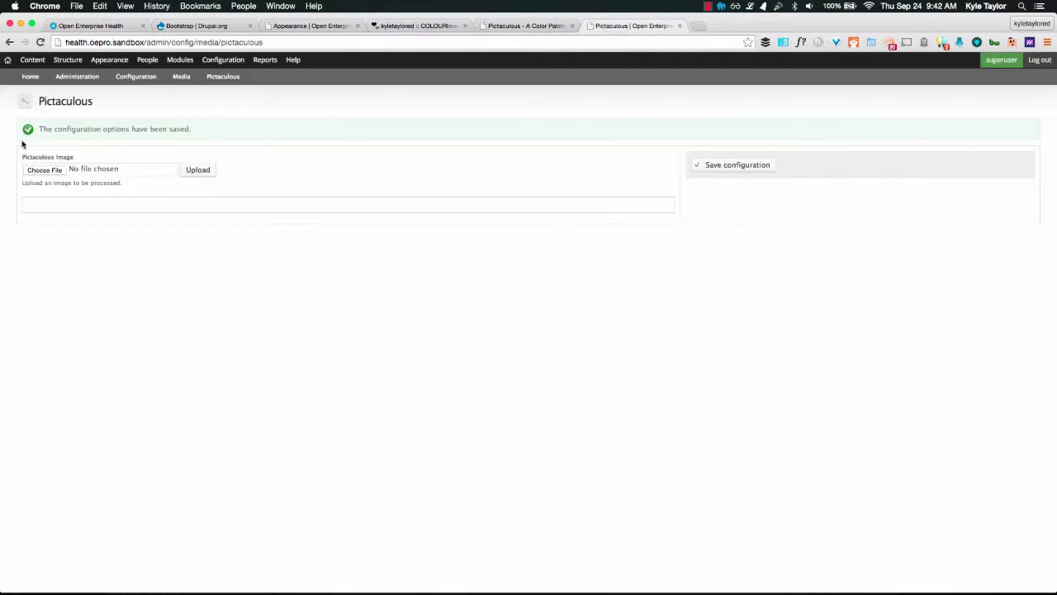
left_click(49, 169)
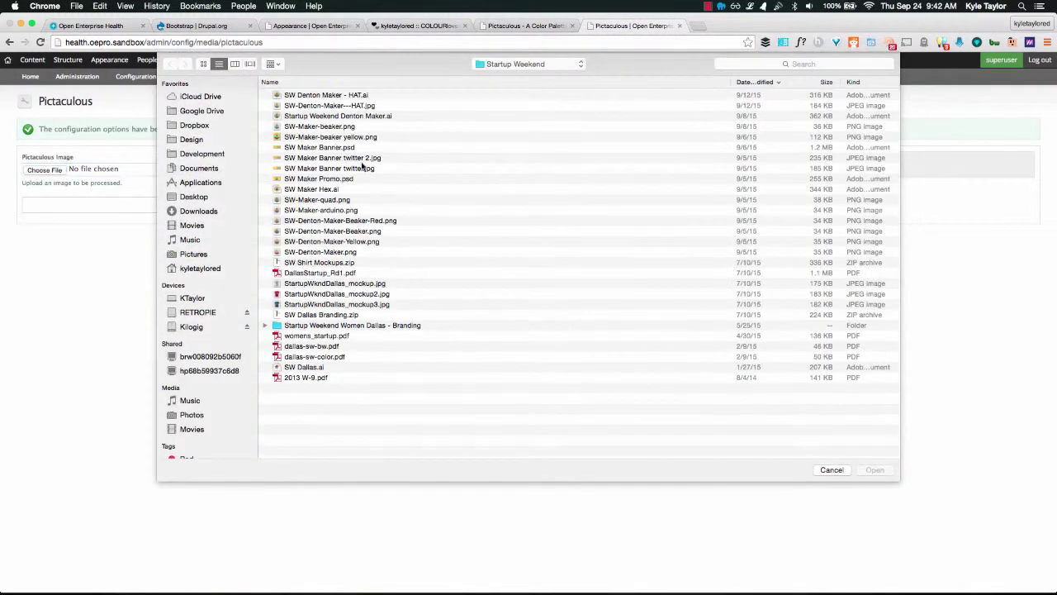
left_click(357, 305)
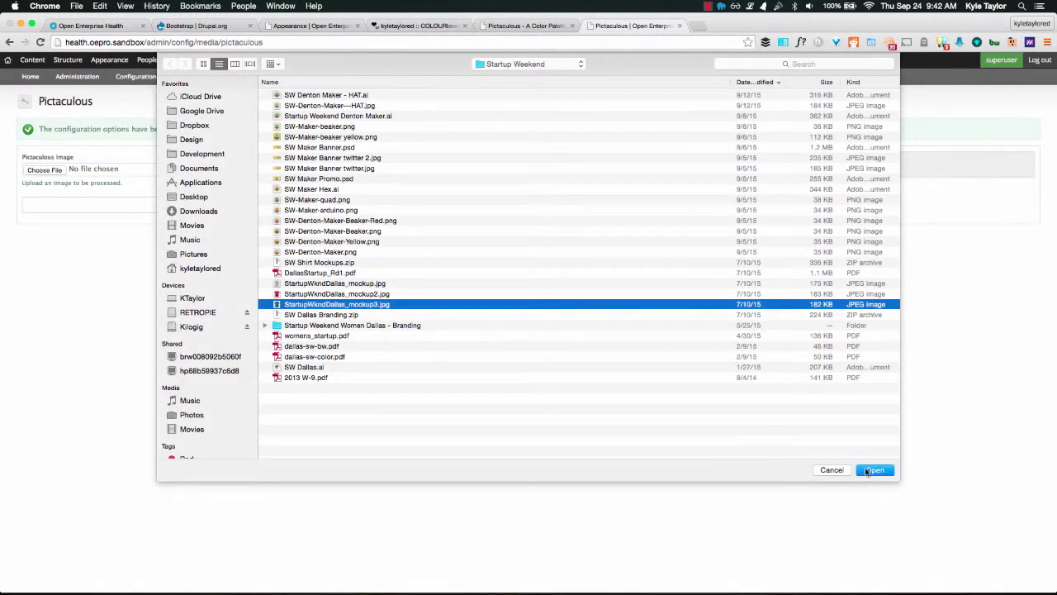
left_click(868, 470)
left_click(198, 169)
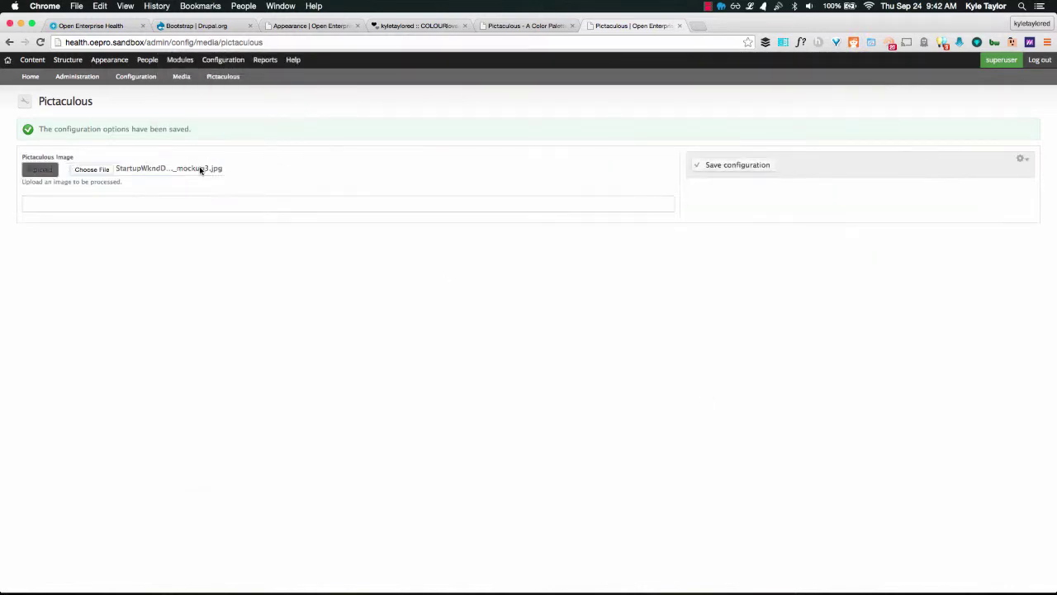
left_click(761, 164)
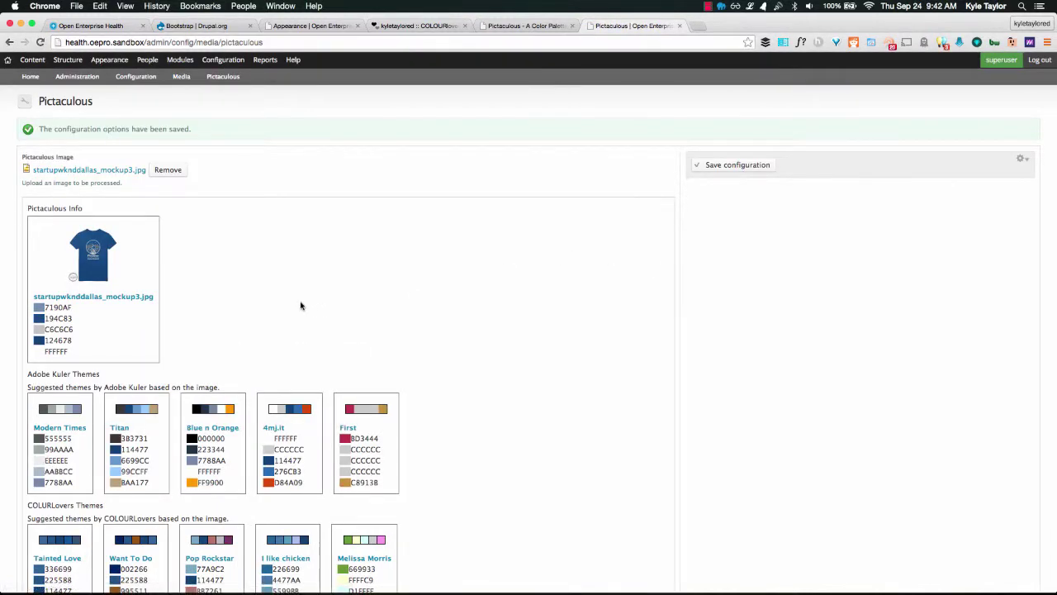
scroll(272, 289, "down", 1)
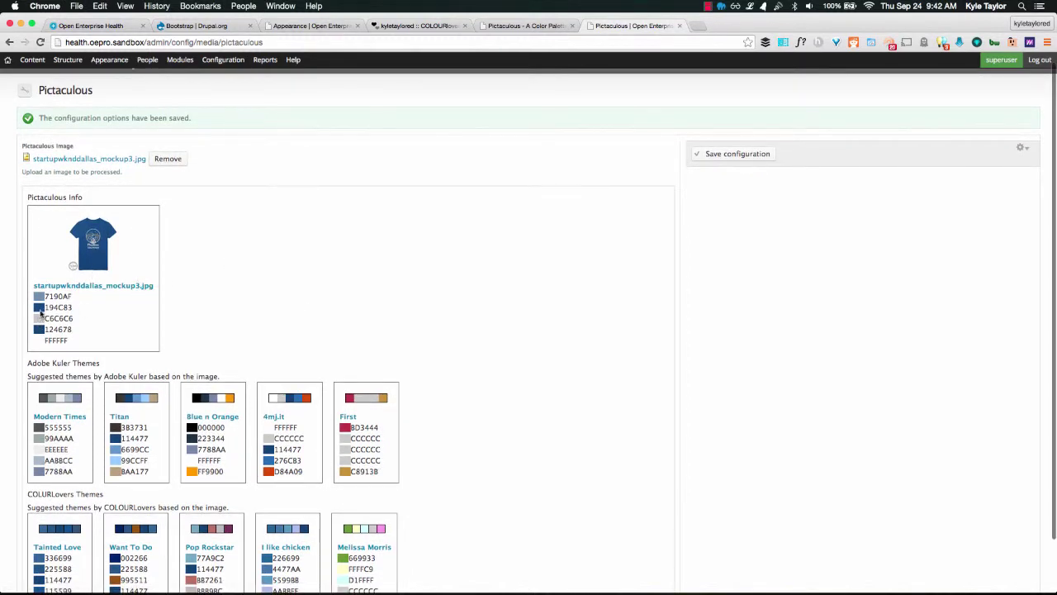
scroll(297, 303, "down", 3)
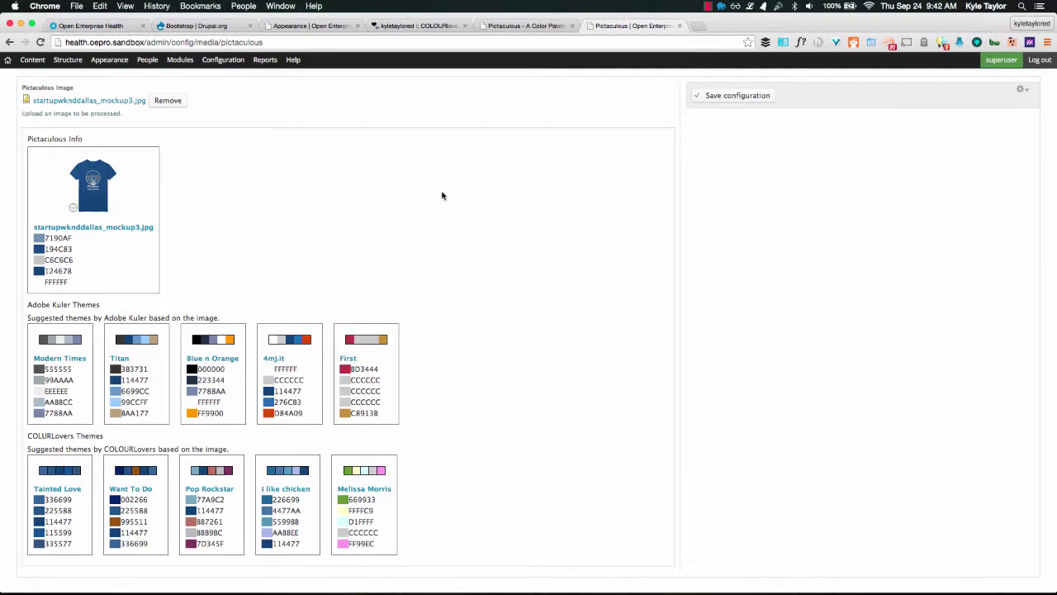
Step: Expand Pictaculous Palettes in the Enterprise Health theme settings and bring the LESS brand colours into view
left_click(298, 26)
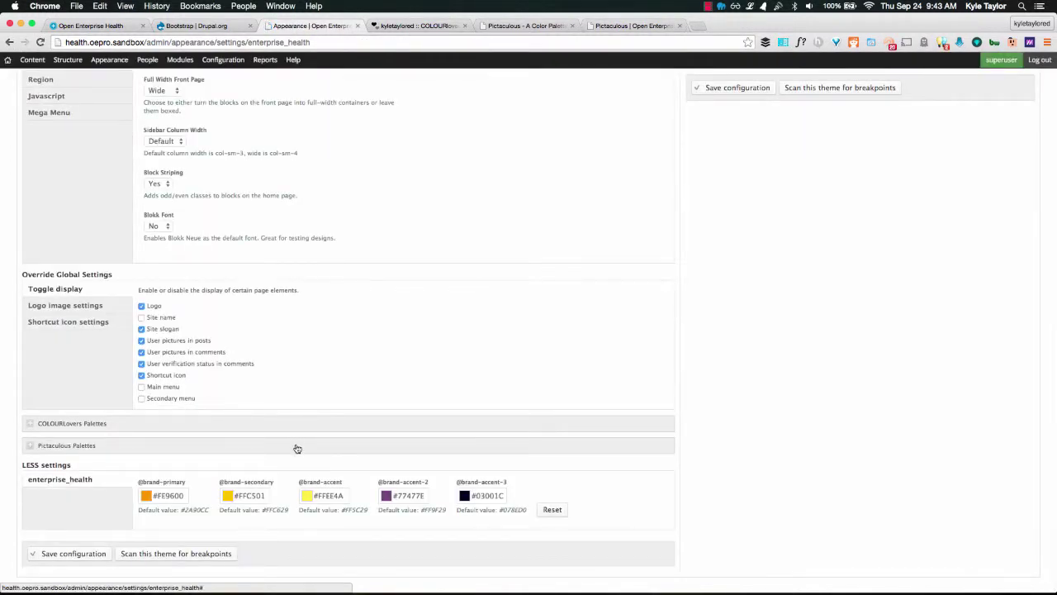
left_click(297, 447)
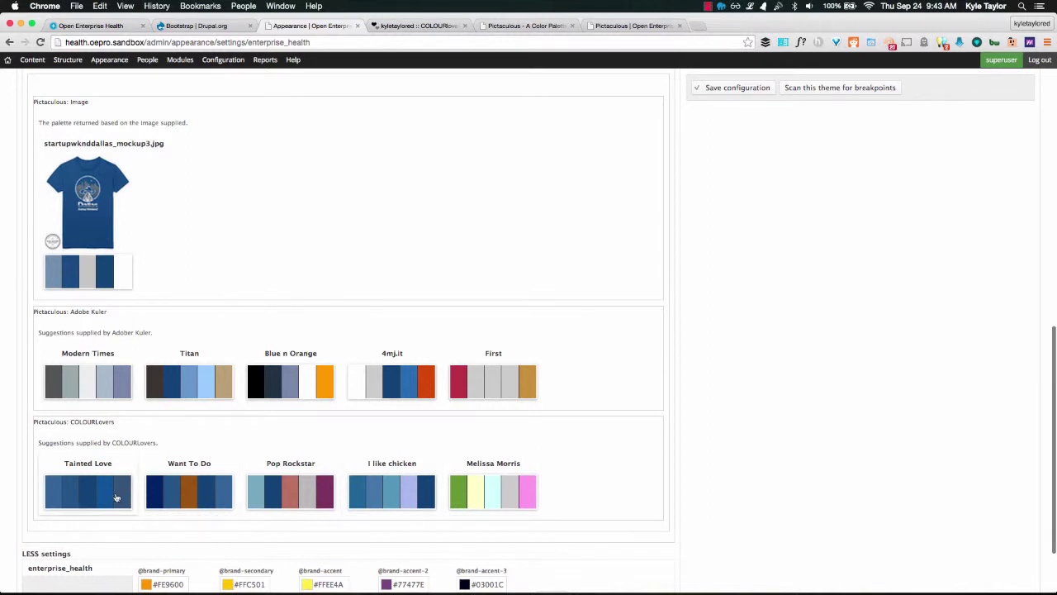
scroll(473, 444, "down", 1)
scroll(473, 445, "down", 4)
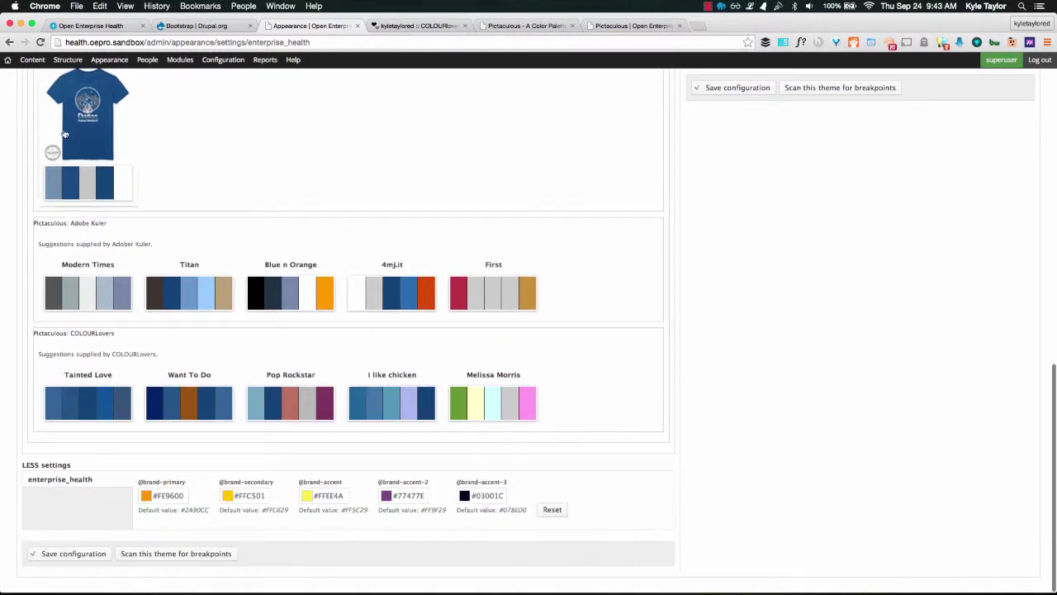
Step: Try the I like chicken and Pop Rockstar palettes, then apply the palette of startupwknddallas_mockup3.jpg to the brand colours
left_click(392, 403)
left_click(290, 403)
left_click(58, 118)
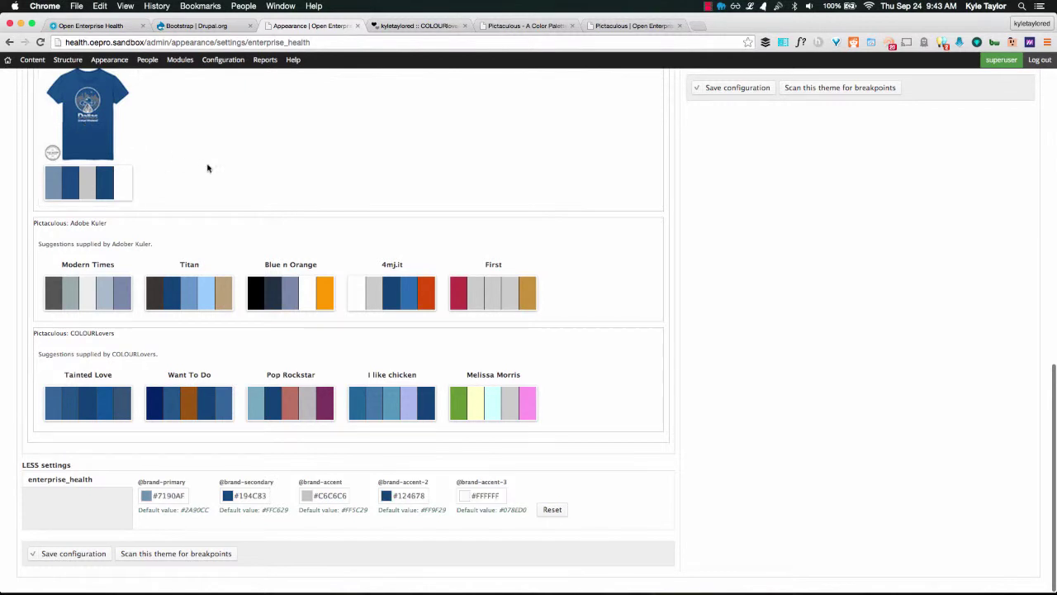
Step: Save the Enterprise Health theme settings and review the new brand colours across the site's home page sections
left_click(733, 89)
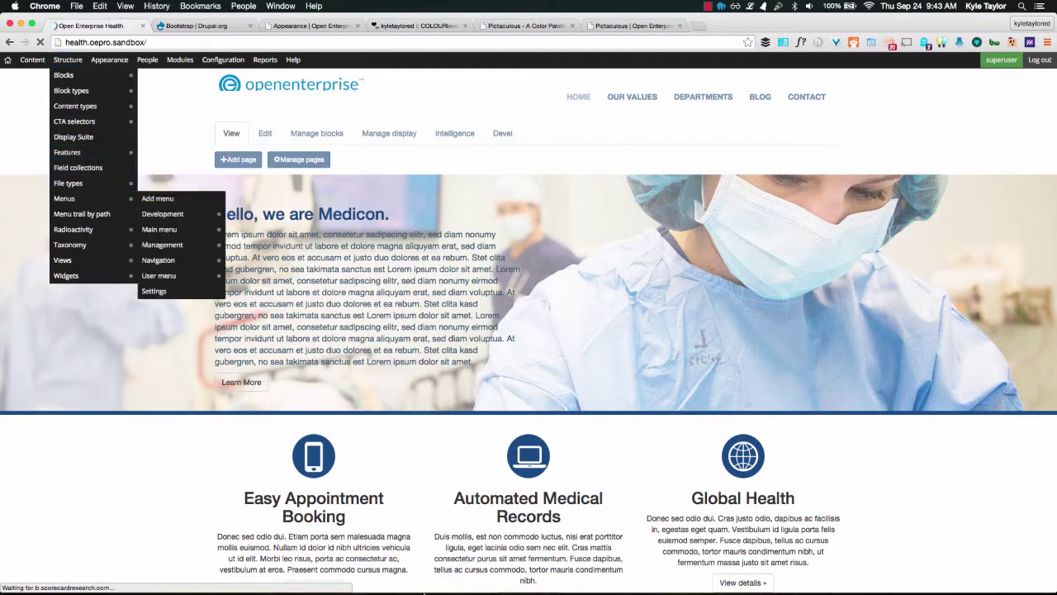
scroll(185, 463, "down", 5)
scroll(125, 383, "down", 4)
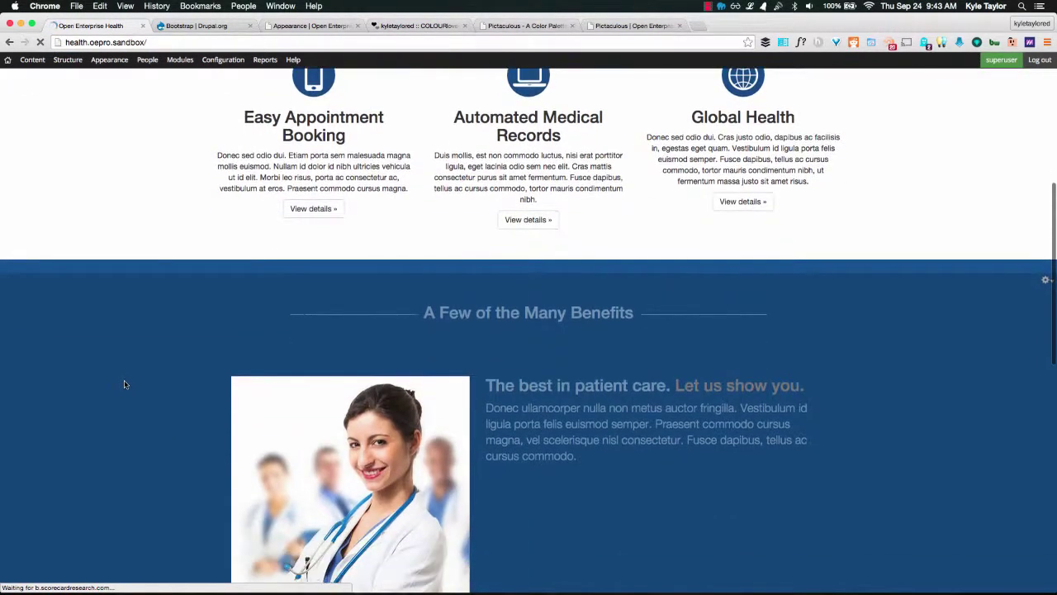
scroll(124, 383, "down", 8)
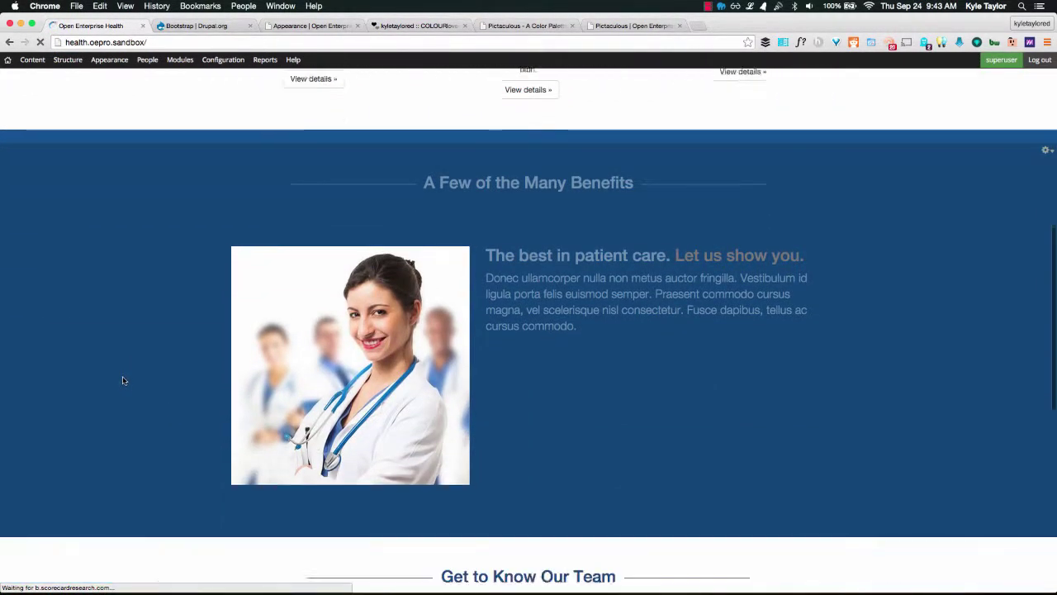
scroll(118, 374, "down", 2)
scroll(118, 375, "up", 10)
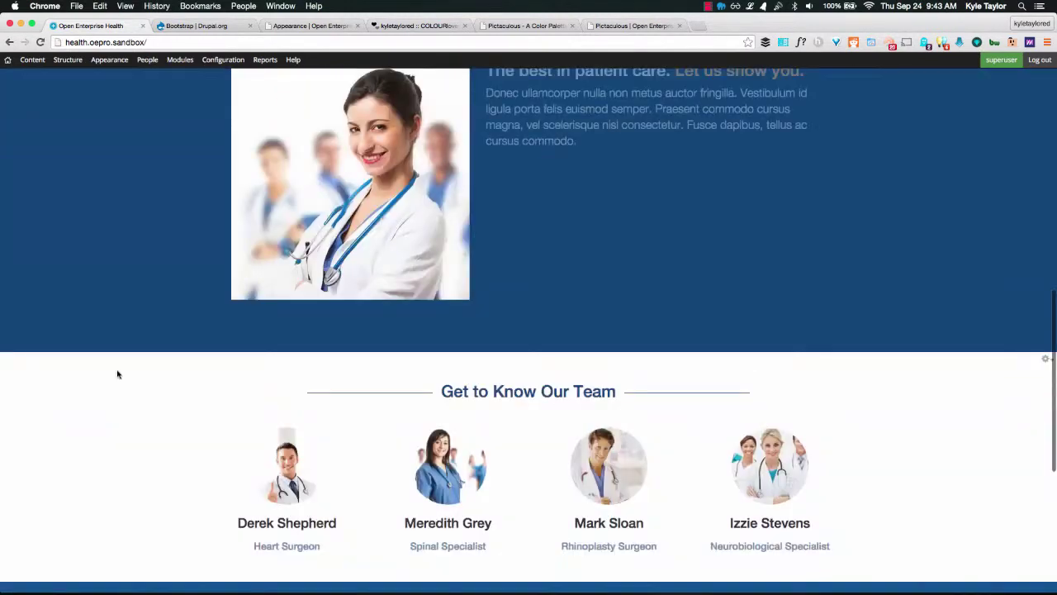
scroll(118, 374, "up", 4)
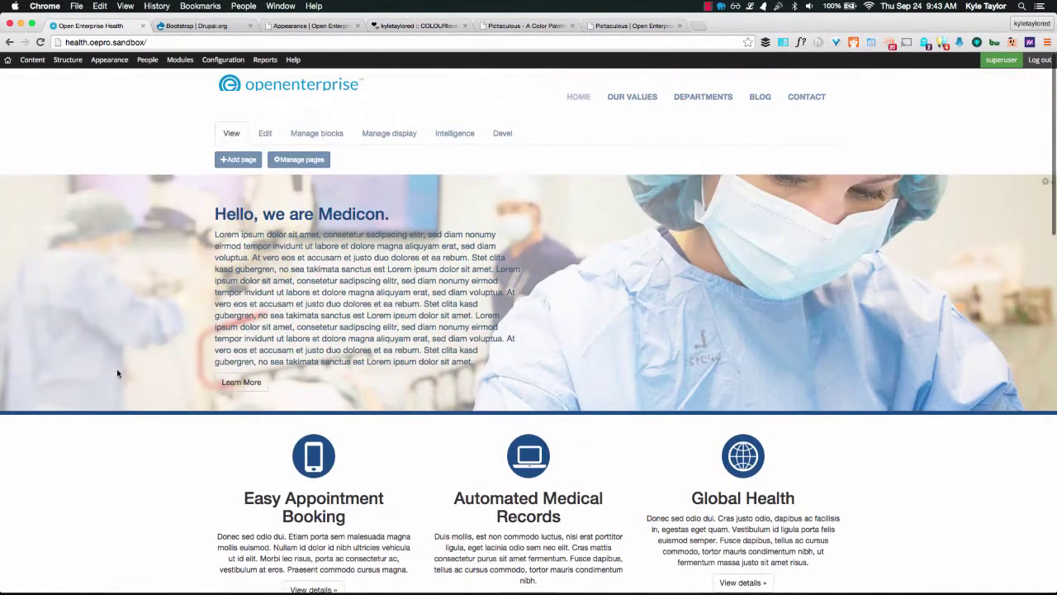
scroll(117, 374, "down", 5)
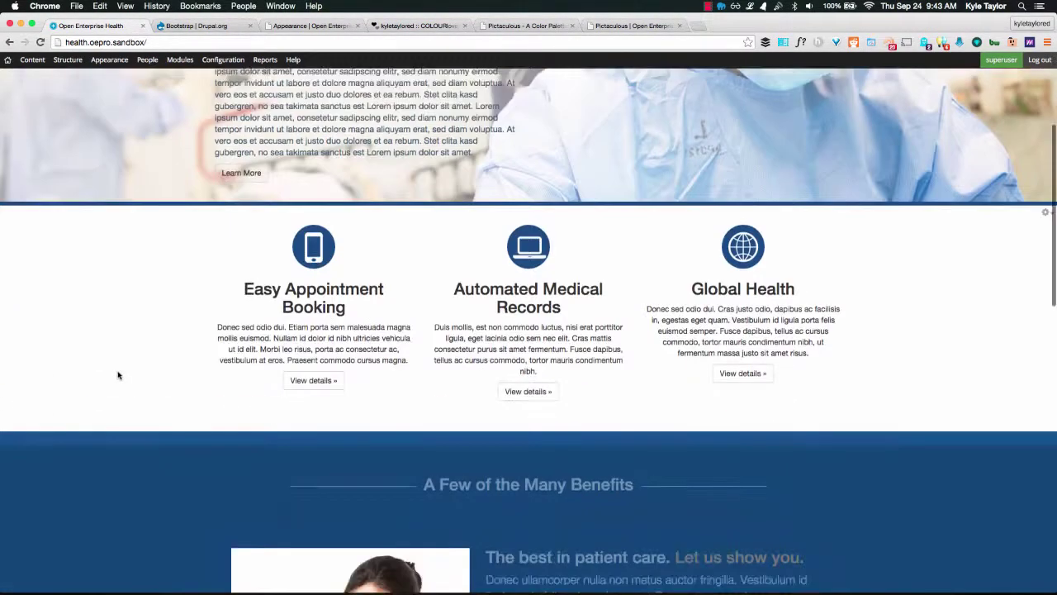
scroll(117, 375, "up", 3)
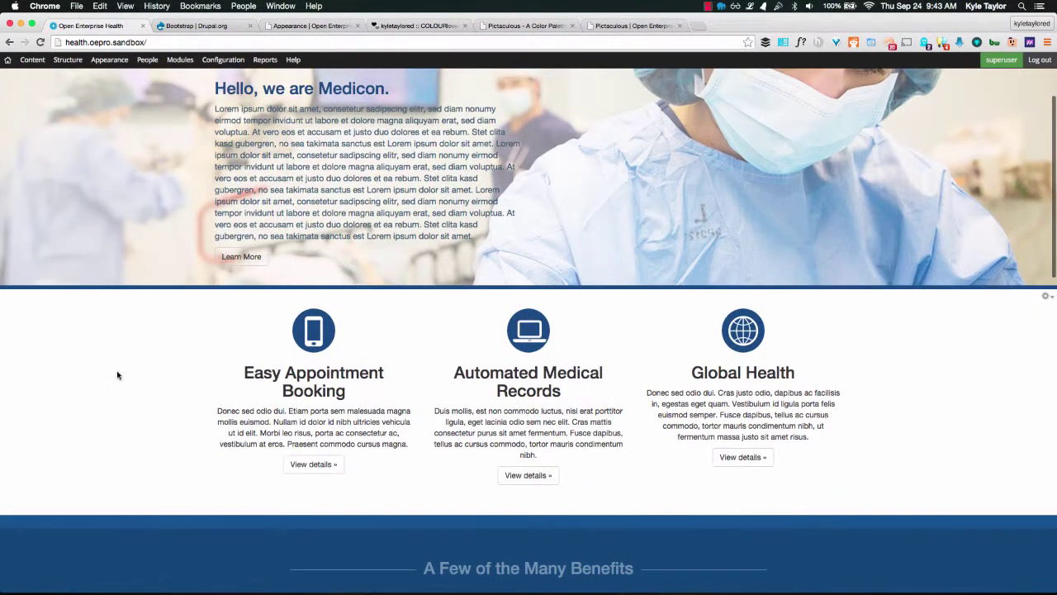